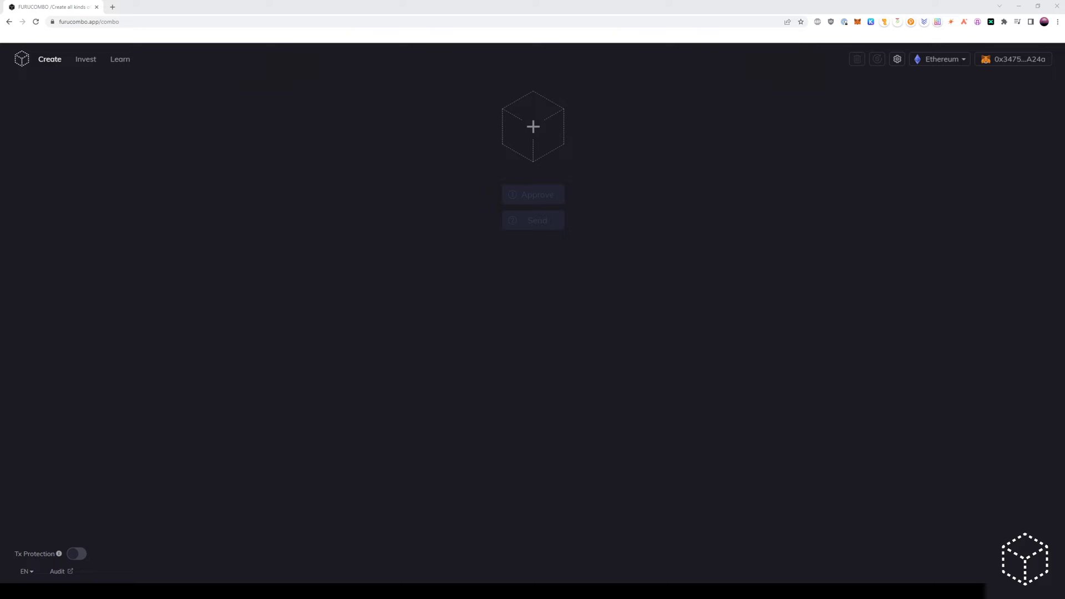
# Step: Go to the Furucombo landing page, enter combo-building mode and view the network list
pyautogui.click(29, 60)
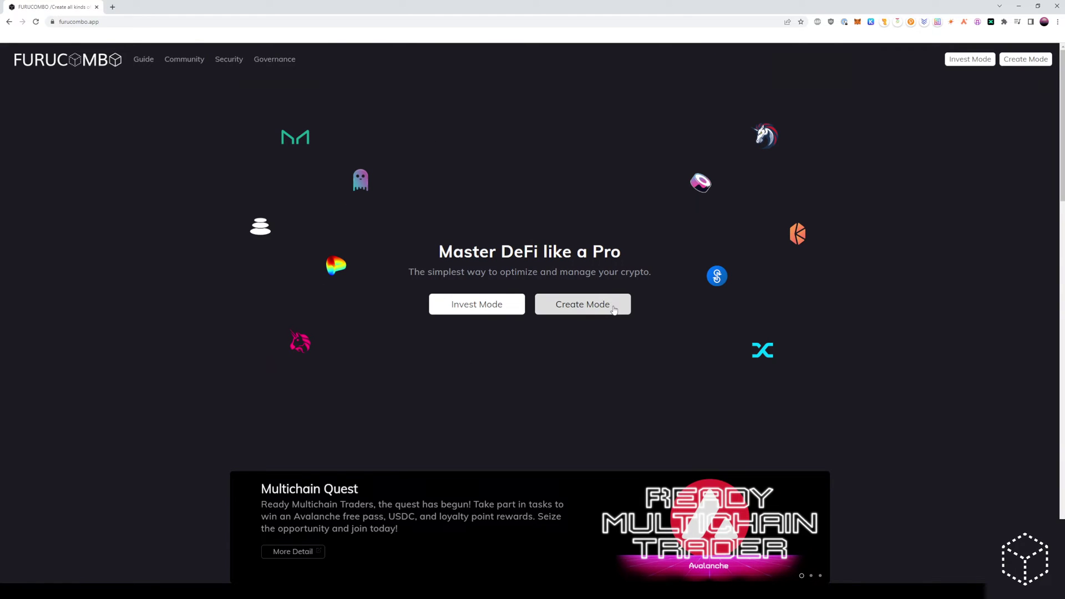
pyautogui.click(614, 310)
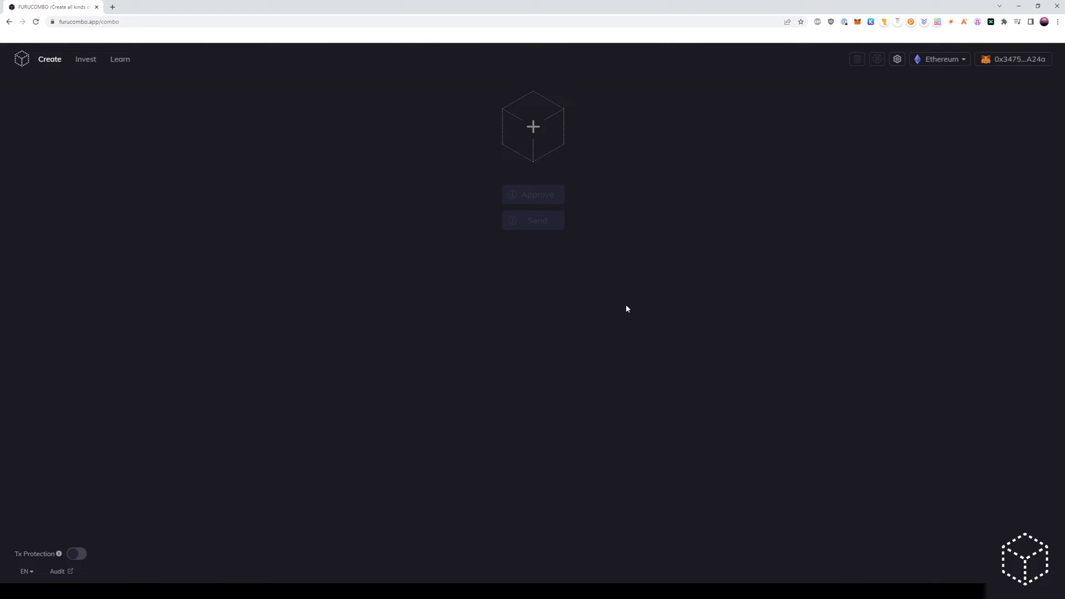
pyautogui.click(939, 62)
# Step: Add an Aave V2 Flashloan cube borrowing 1700 USDC
pyautogui.click(560, 140)
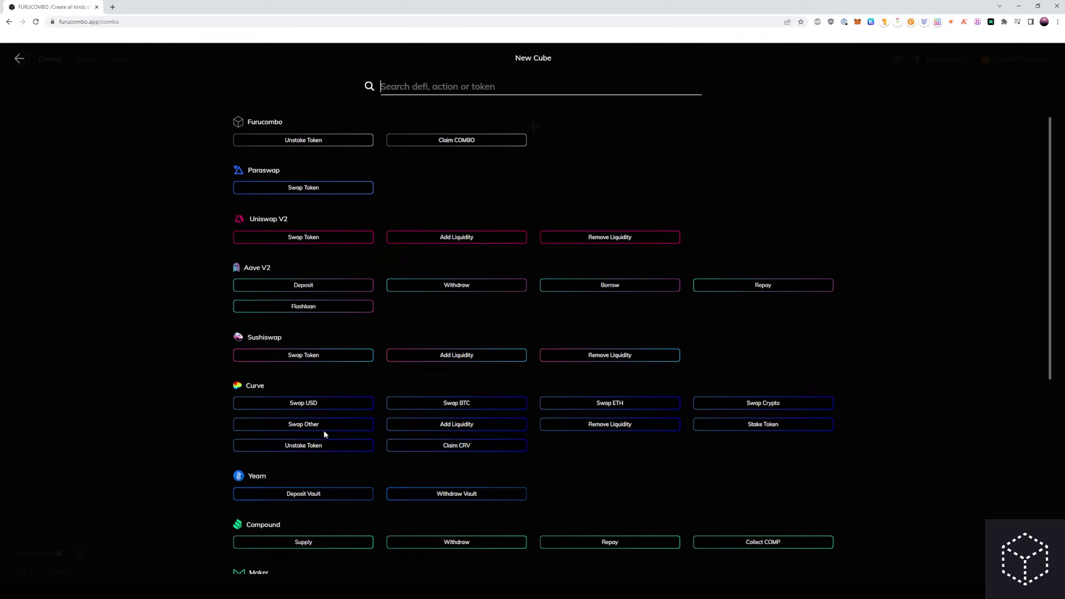
pyautogui.click(328, 307)
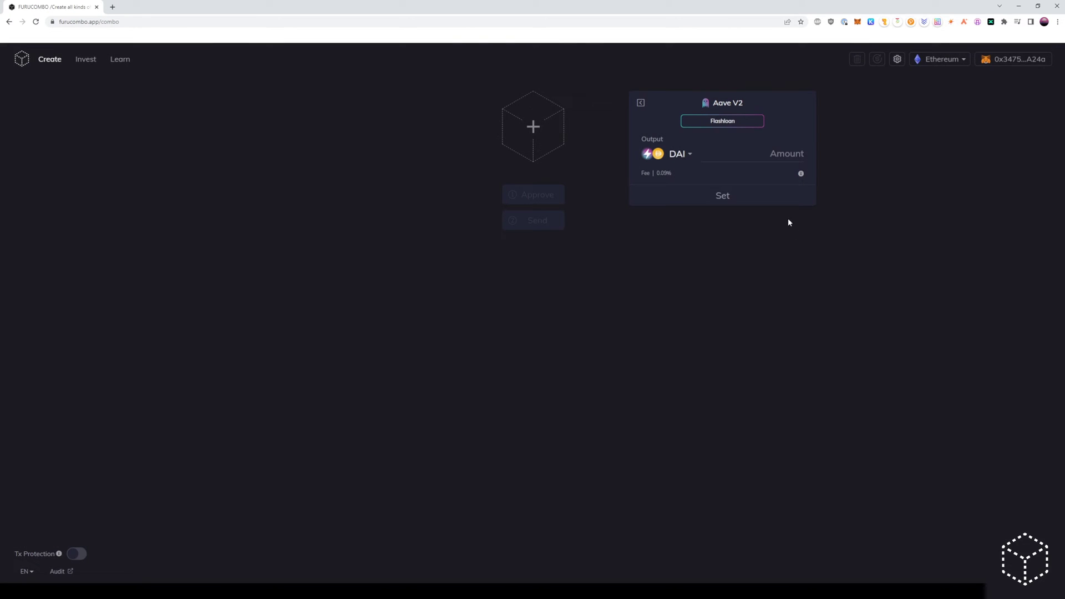
pyautogui.click(677, 153)
pyautogui.scroll(-3, 716, 222)
pyautogui.scroll(-3, 714, 239)
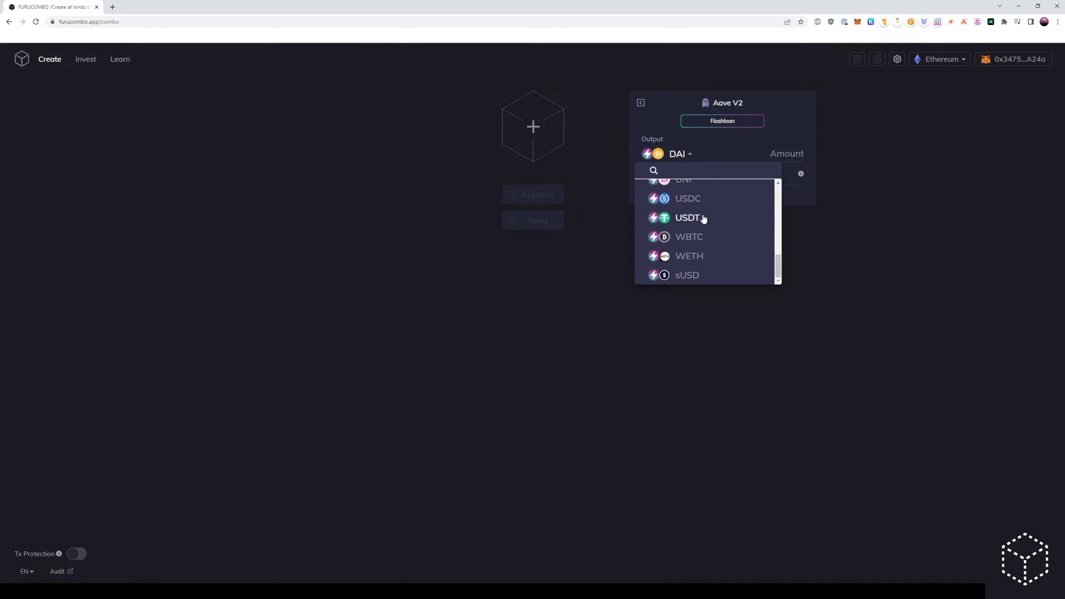
pyautogui.click(702, 218)
pyautogui.click(780, 156)
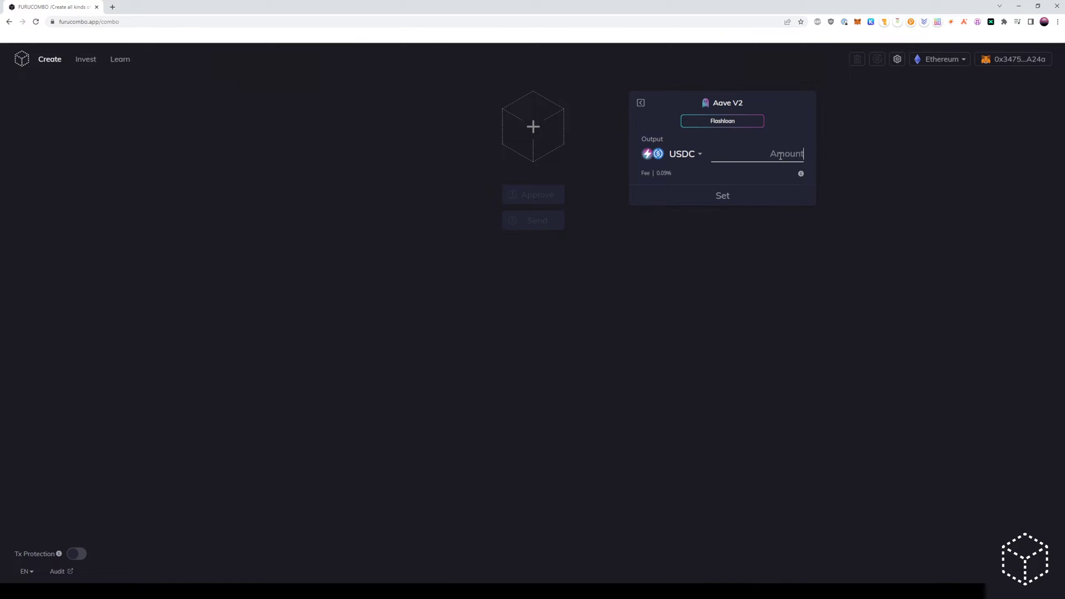
pyautogui.write('17000')
pyautogui.press('BackSpace')
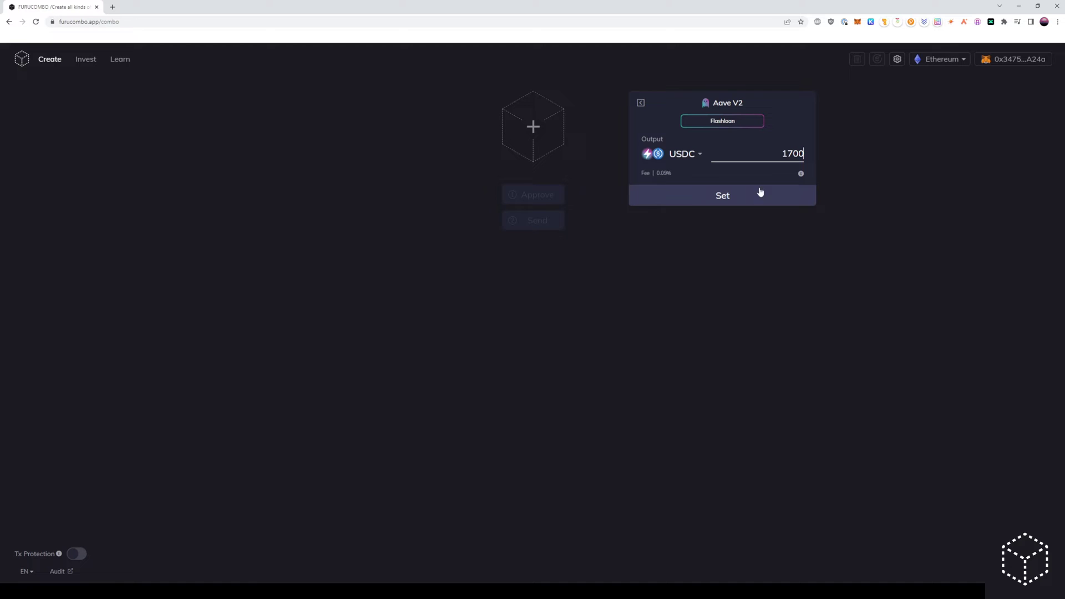
pyautogui.click(748, 202)
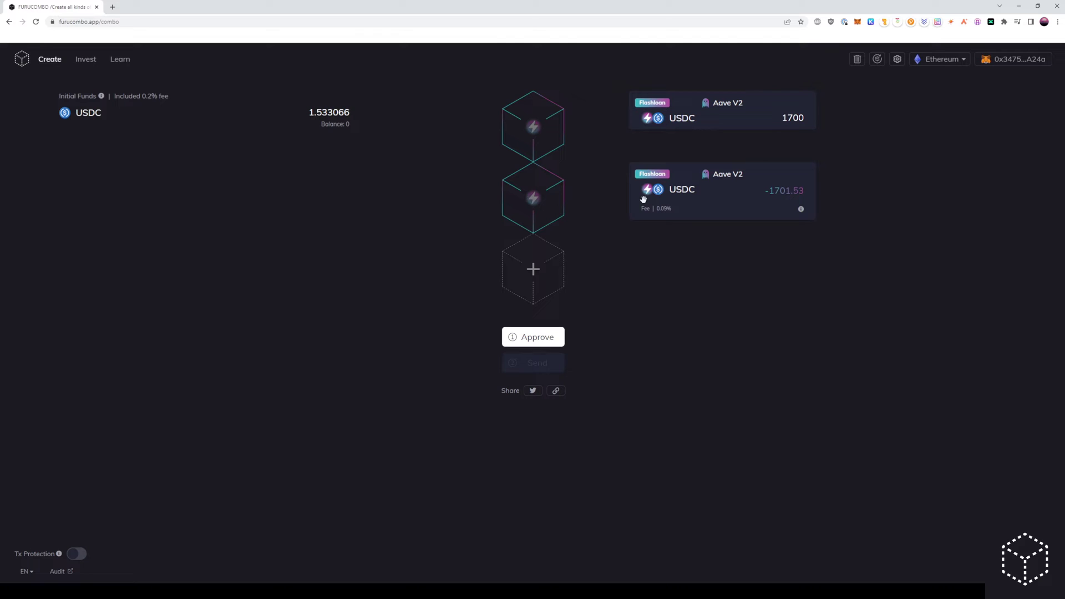
# Step: Review the flash loan's token list and close the editor without changes
pyautogui.moveTo(767, 105)
pyautogui.click(806, 104)
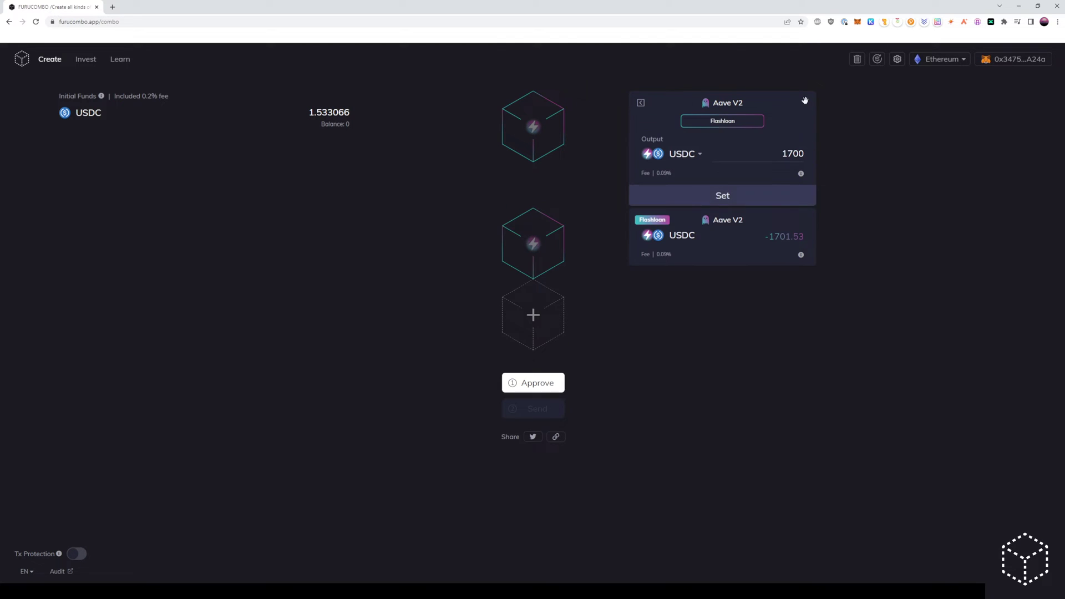
pyautogui.click(686, 160)
pyautogui.scroll(-3, 694, 236)
pyautogui.scroll(-3, 700, 241)
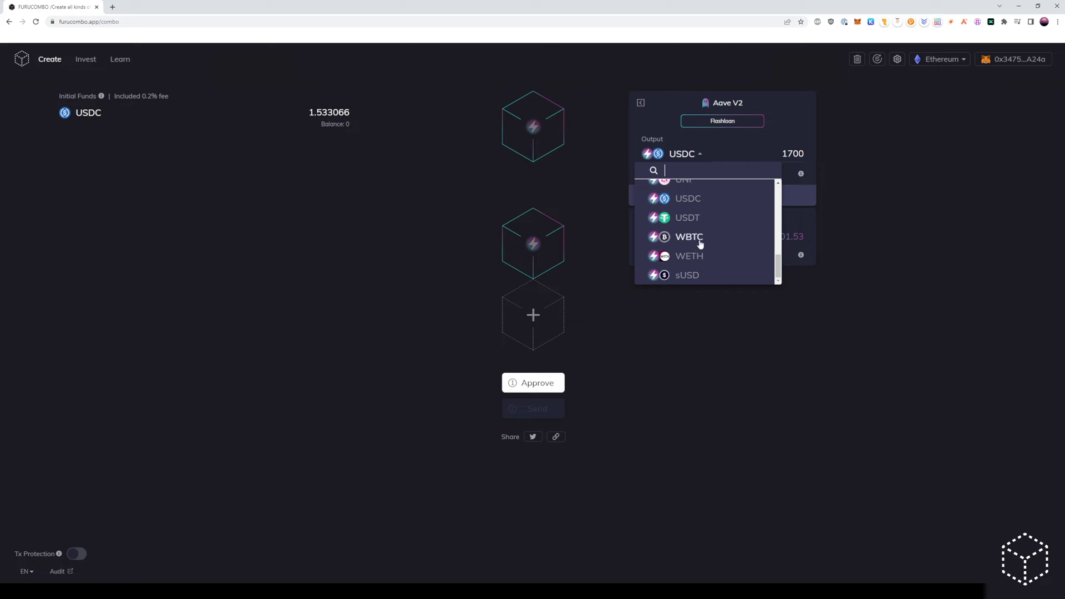
pyautogui.click(640, 104)
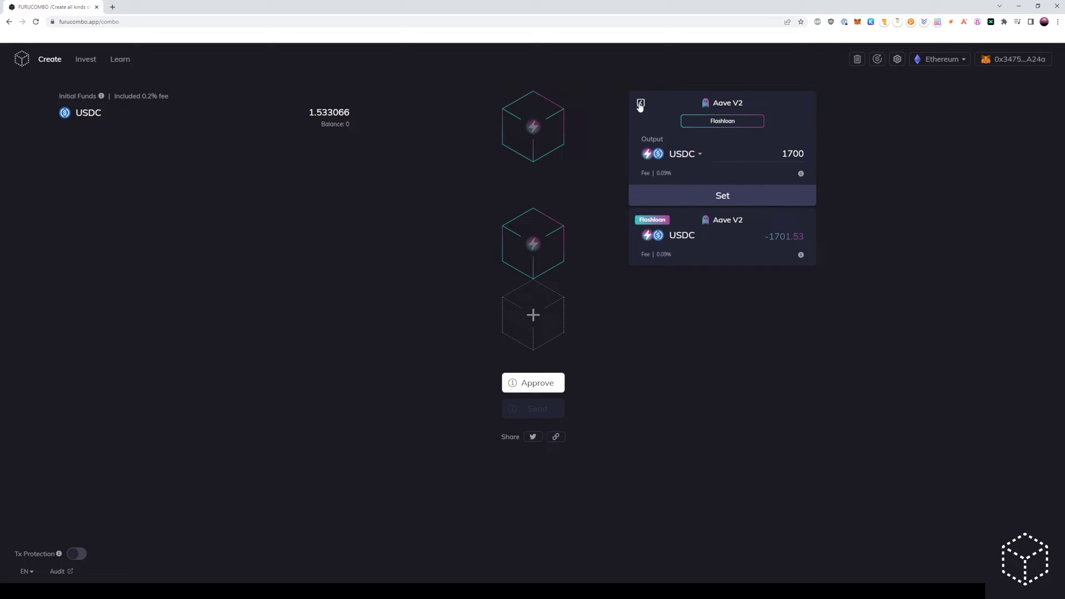
pyautogui.click(714, 200)
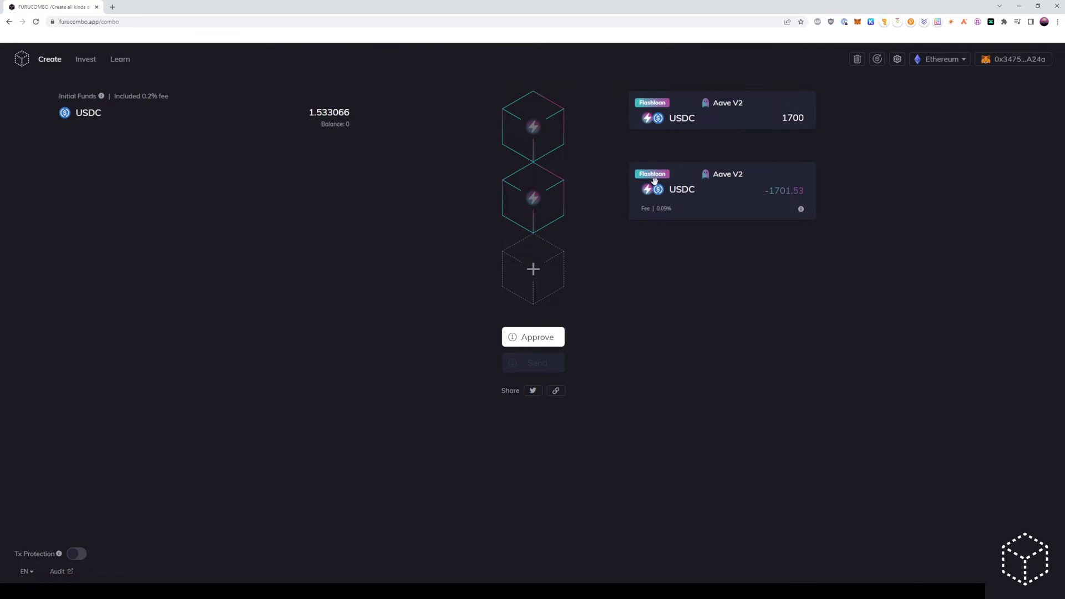
# Step: Add a Paraswap swap of 1700 USDC to ETH and move it between the flashloan cubes
pyautogui.click(535, 268)
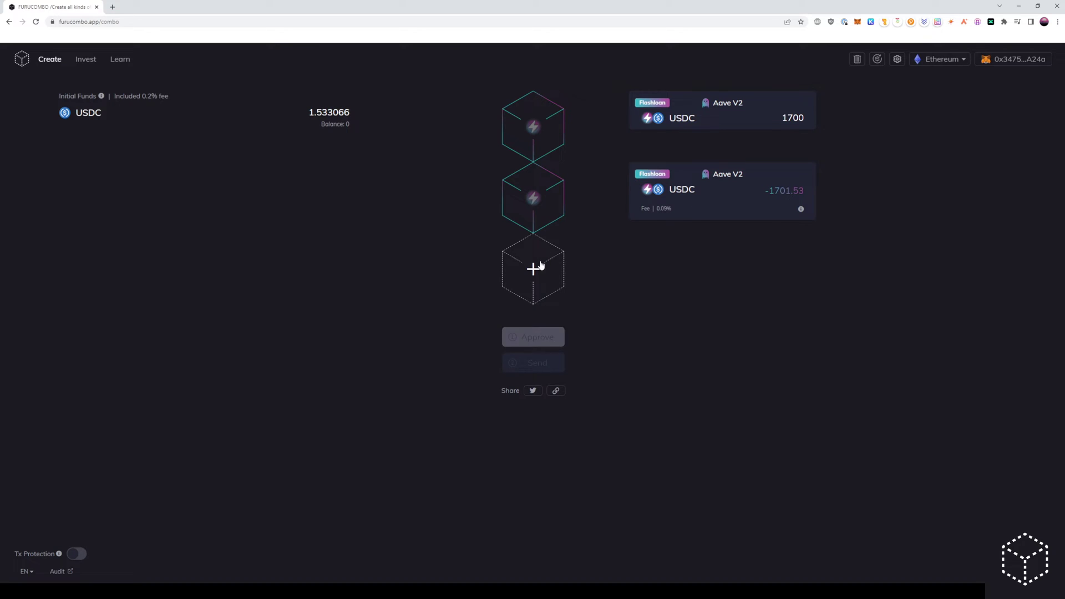
pyautogui.click(314, 188)
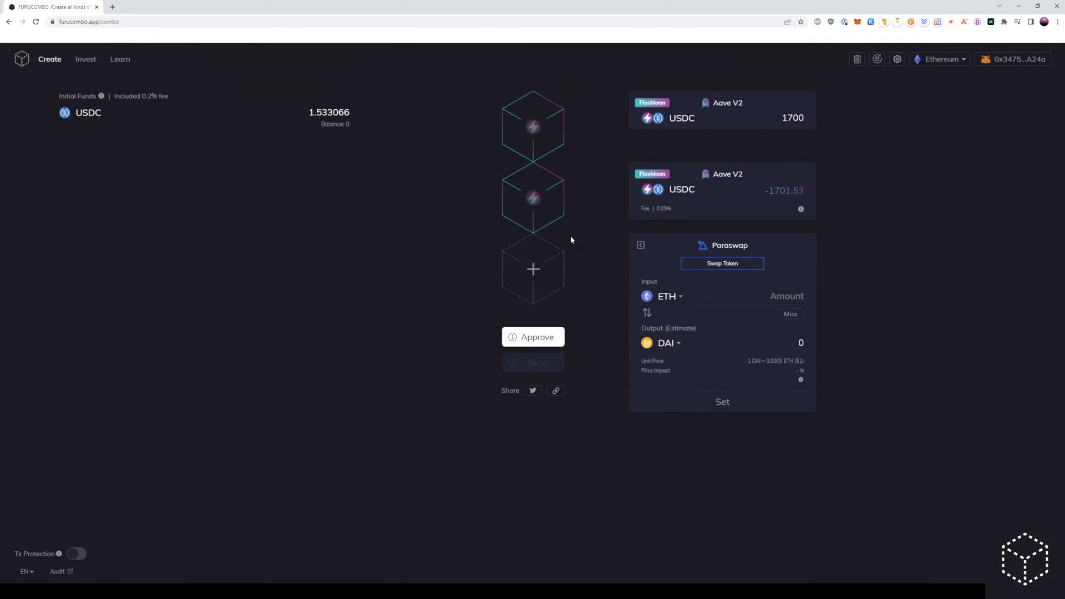
pyautogui.click(646, 314)
pyautogui.click(664, 296)
pyautogui.write('usdc')
pyautogui.click(727, 335)
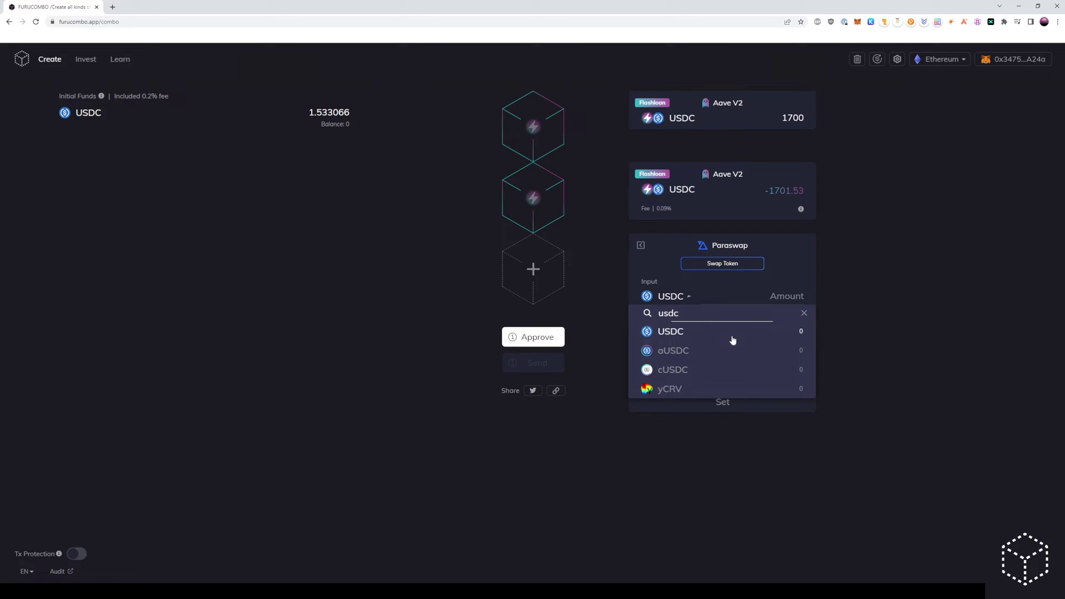
pyautogui.click(776, 300)
pyautogui.write('1700')
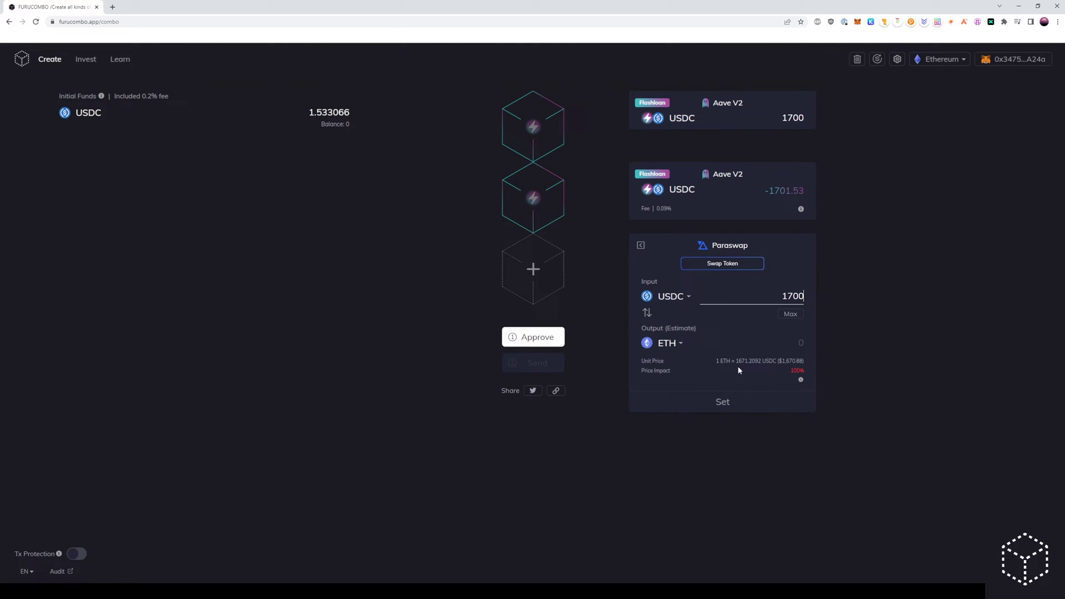
pyautogui.click(723, 402)
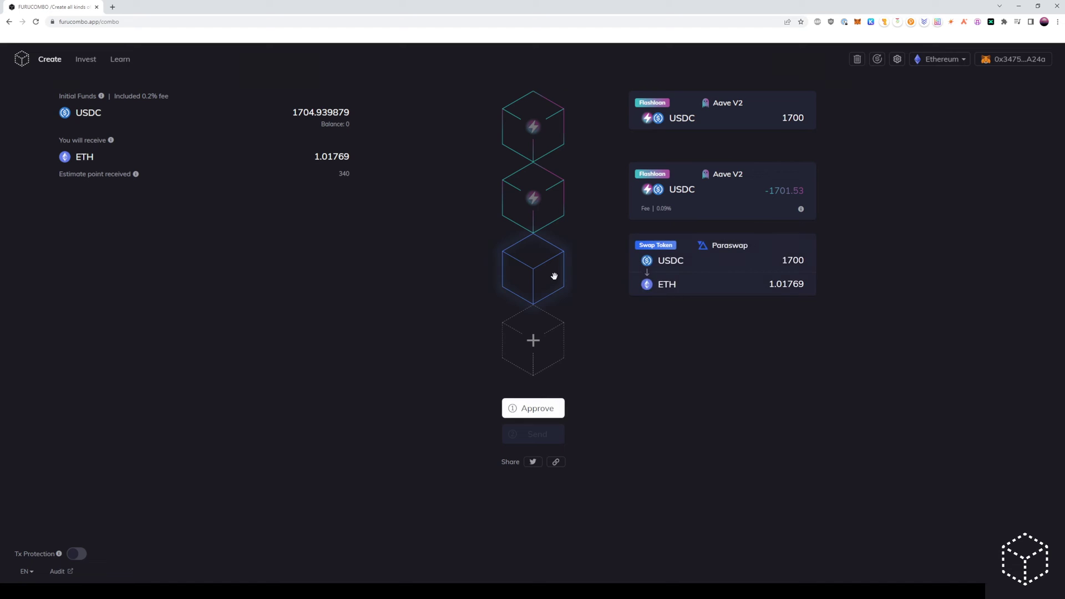
pyautogui.moveTo(554, 276); pyautogui.dragTo(533, 196)
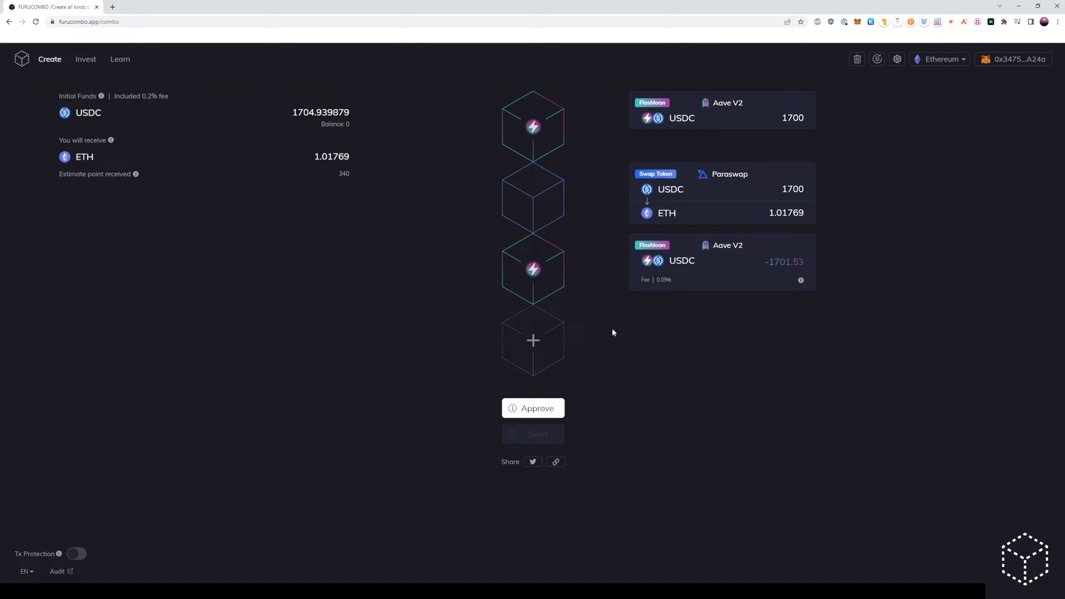
# Step: Add an Aave V2 Deposit of 1.01769 ETH for aWETH above the flashloan repayment
pyautogui.click(541, 342)
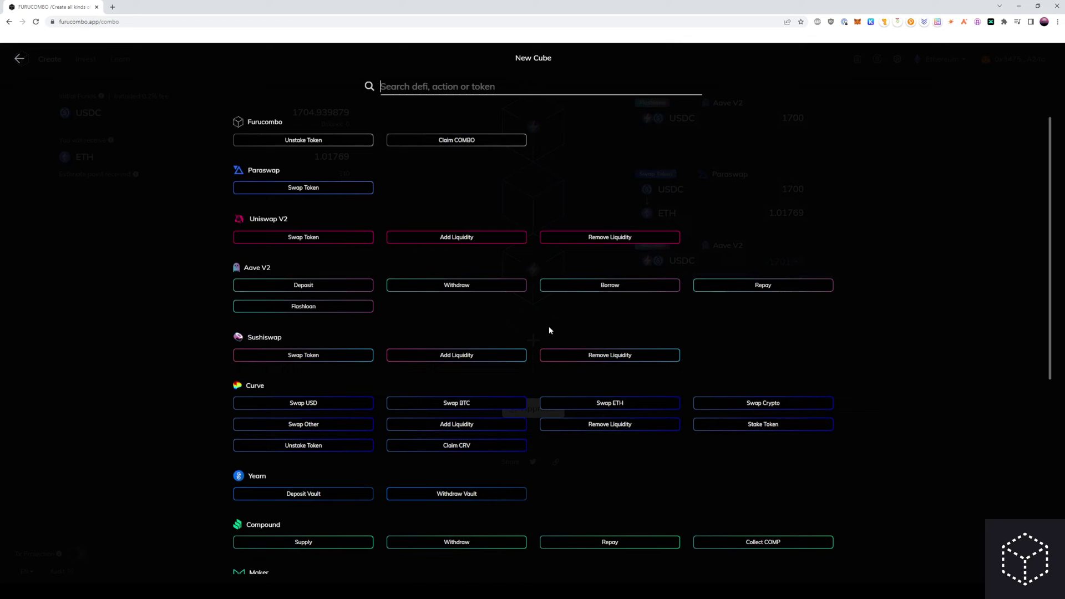
pyautogui.click(309, 286)
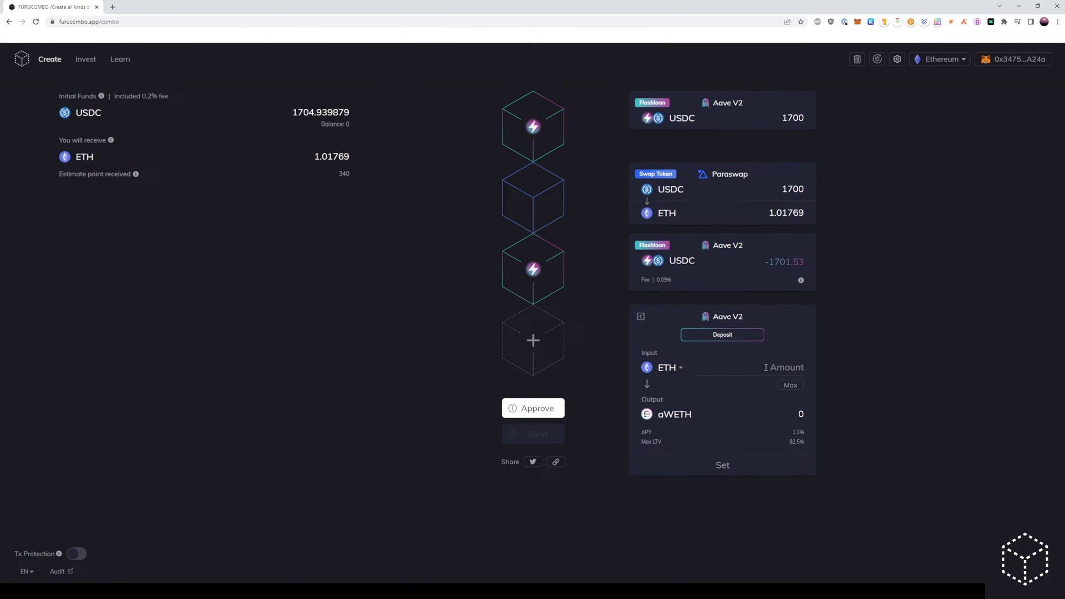
pyautogui.click(785, 368)
pyautogui.write('1.01769')
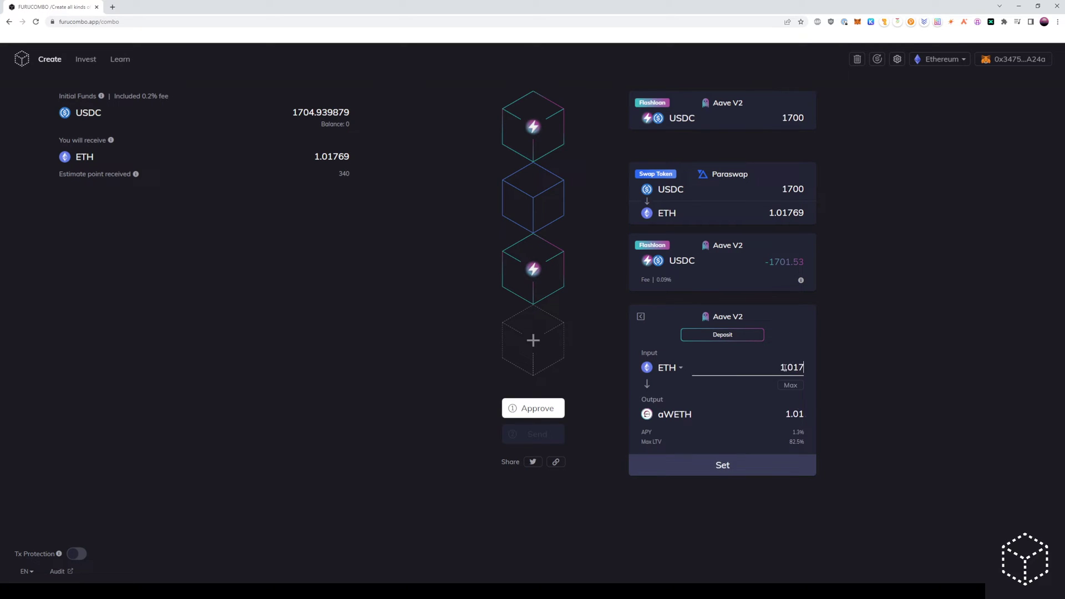
pyautogui.click(747, 464)
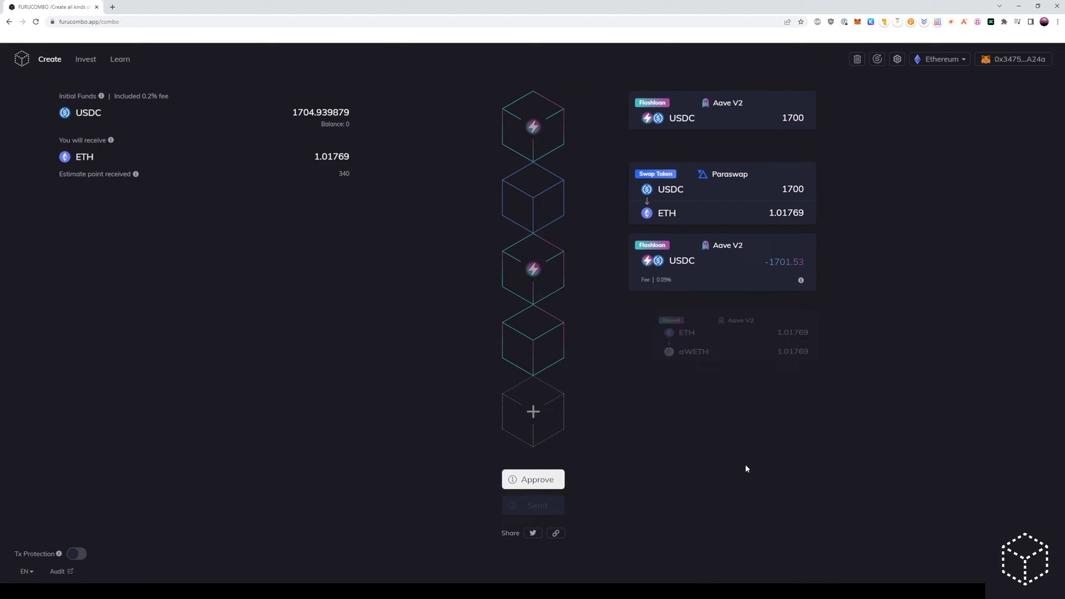
pyautogui.moveTo(539, 328); pyautogui.dragTo(531, 261)
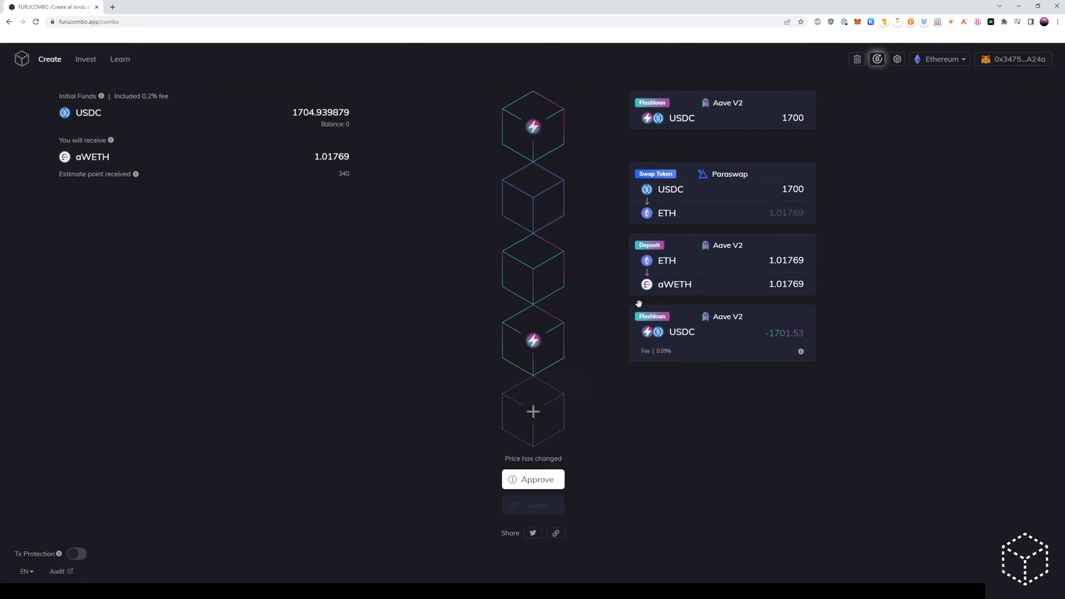
# Step: Add a Utility Return Funds step for 1.01769 aWETH above the flashloan repayment
pyautogui.click(534, 416)
pyautogui.scroll(-2, 610, 404)
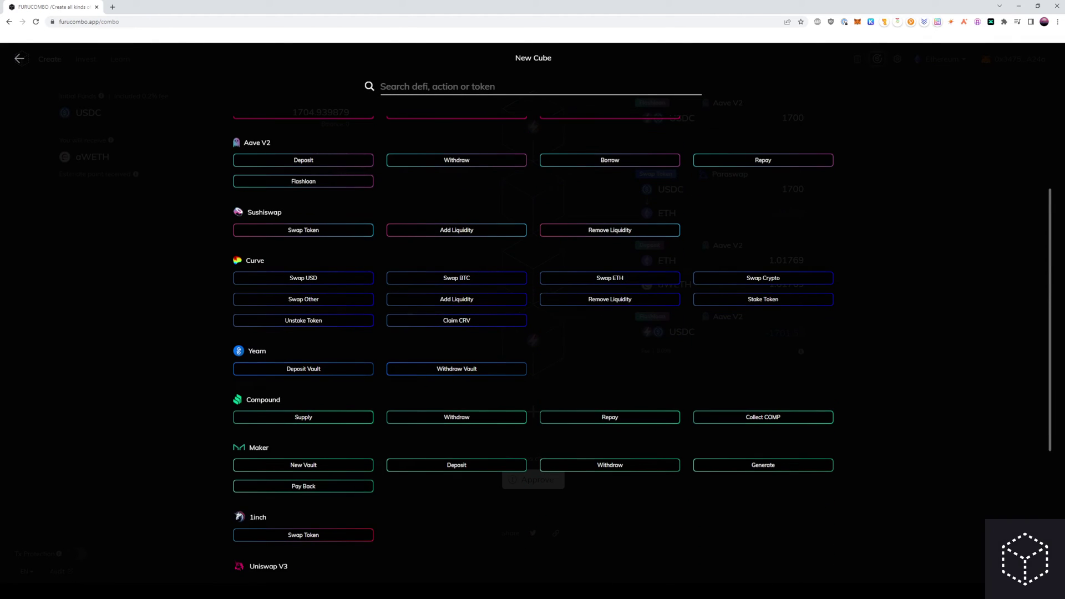
pyautogui.scroll(-4, 540, 349)
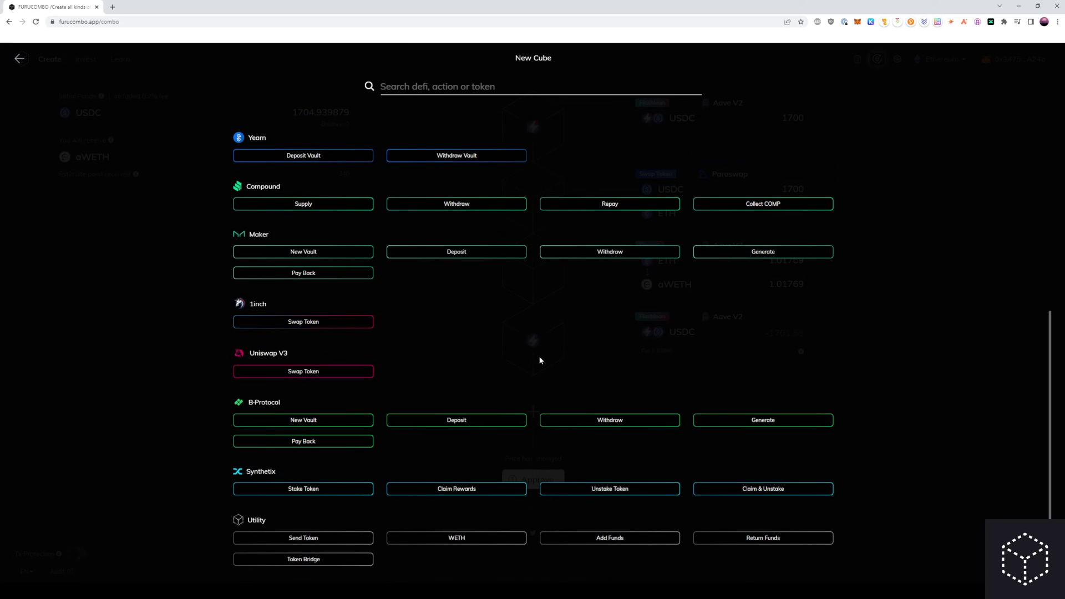
pyautogui.click(742, 538)
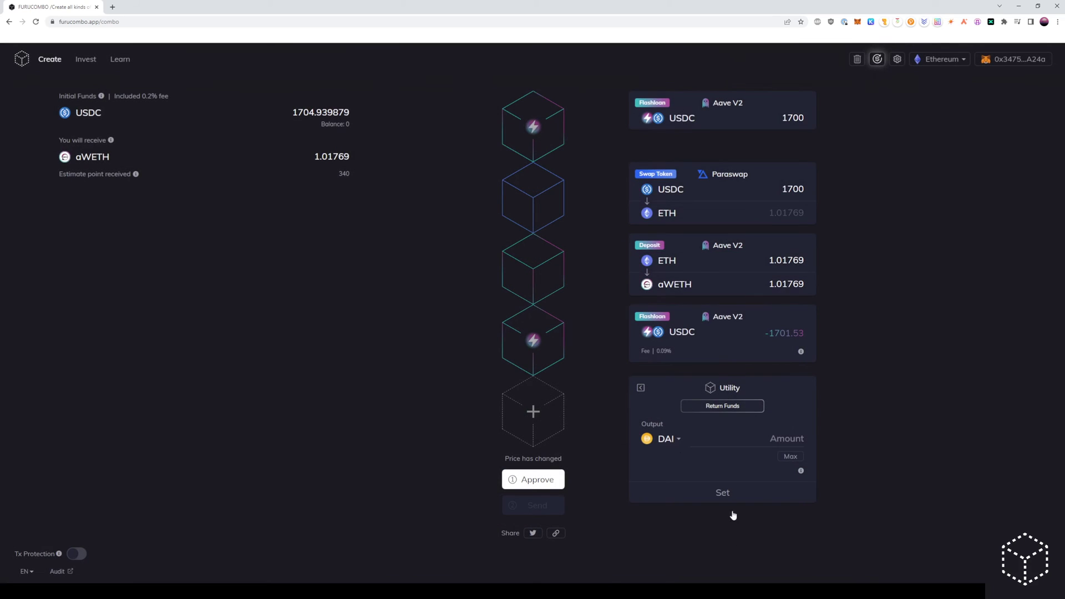
pyautogui.click(670, 440)
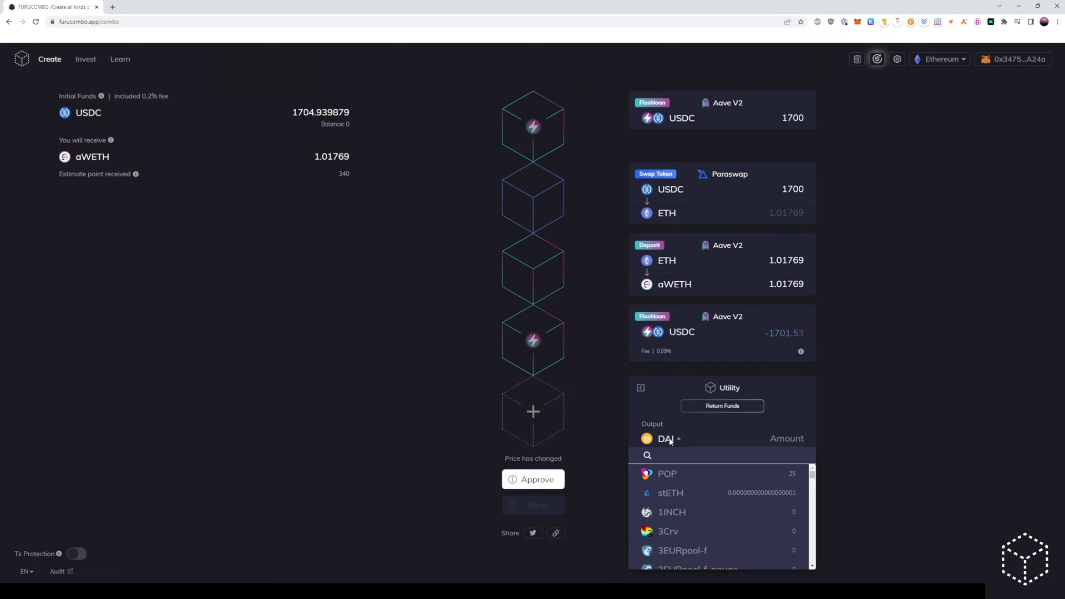
pyautogui.write('aweth')
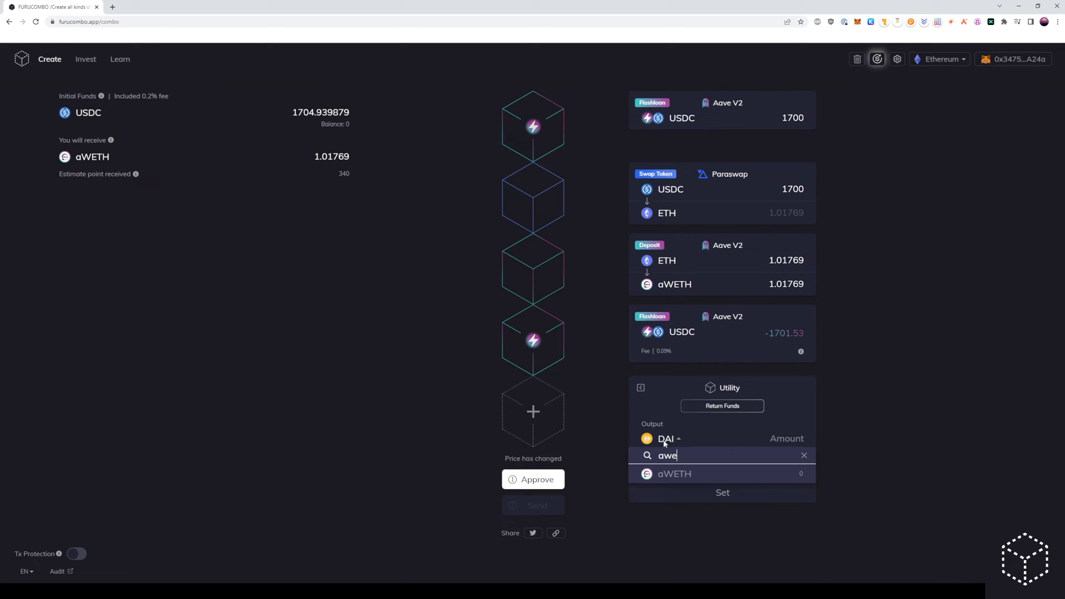
pyautogui.click(686, 474)
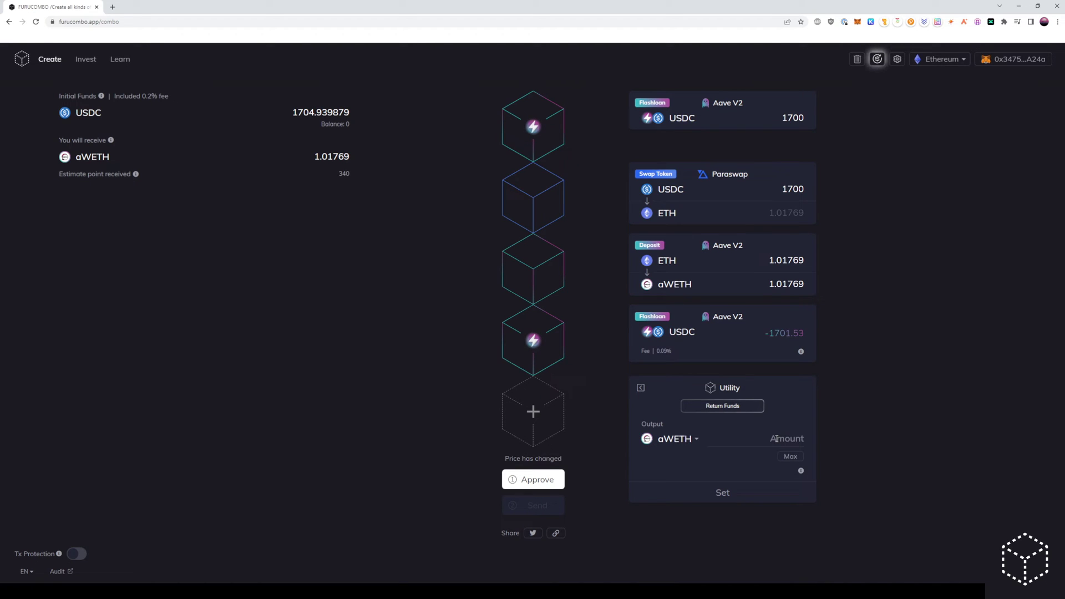
pyautogui.click(777, 439)
pyautogui.write('1.0')
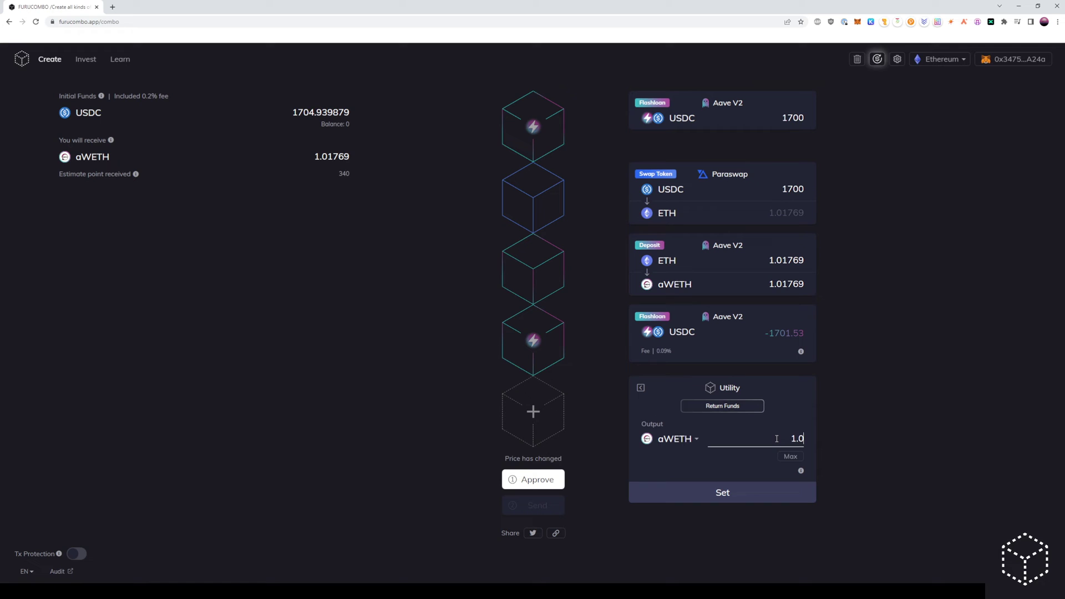
pyautogui.write('1769')
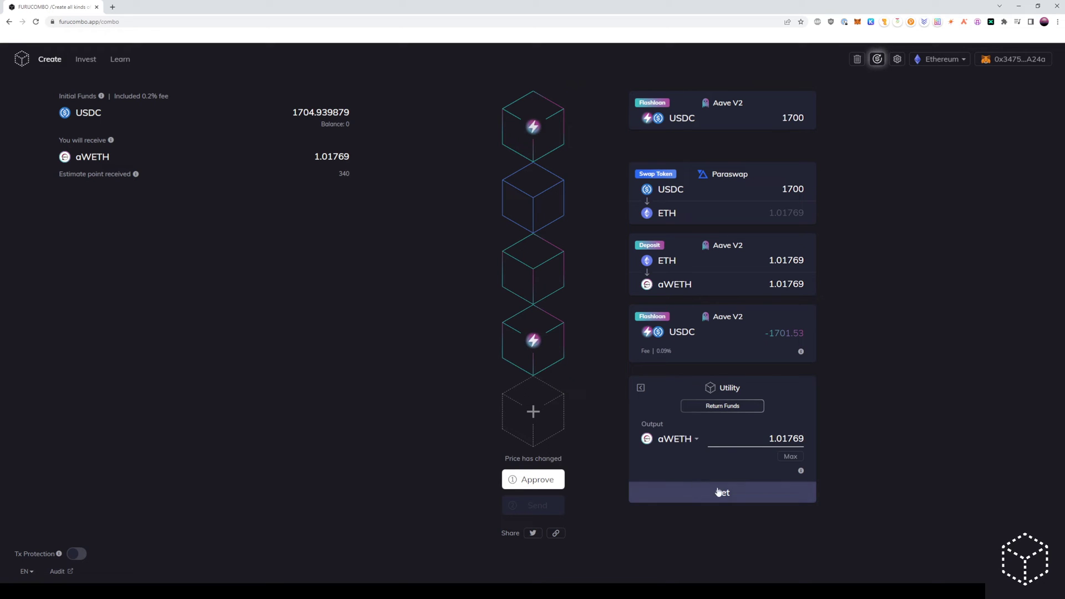
pyautogui.click(718, 491)
pyautogui.moveTo(541, 408); pyautogui.dragTo(541, 338)
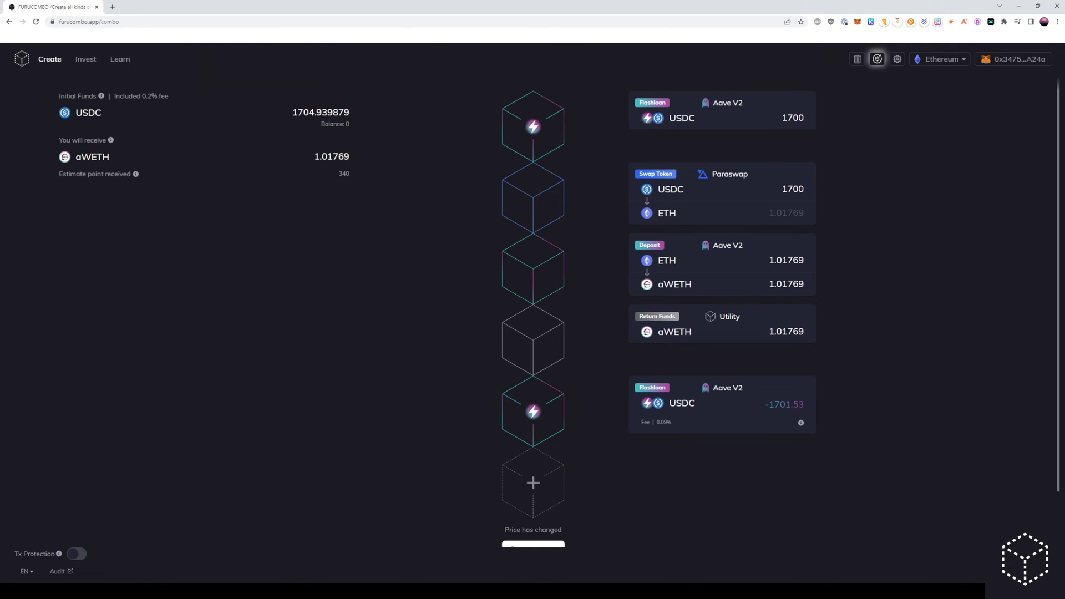
# Step: Add a Utility Add Funds step for 1703 aUSDC above the flashloan repayment
pyautogui.click(552, 480)
pyautogui.scroll(-10, 649, 421)
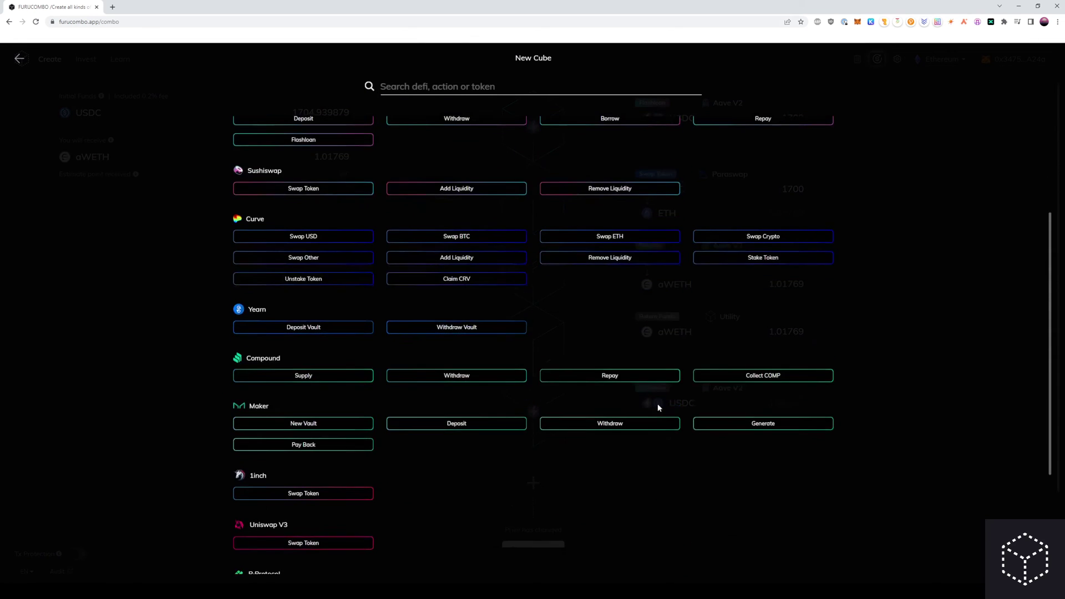
pyautogui.click(572, 540)
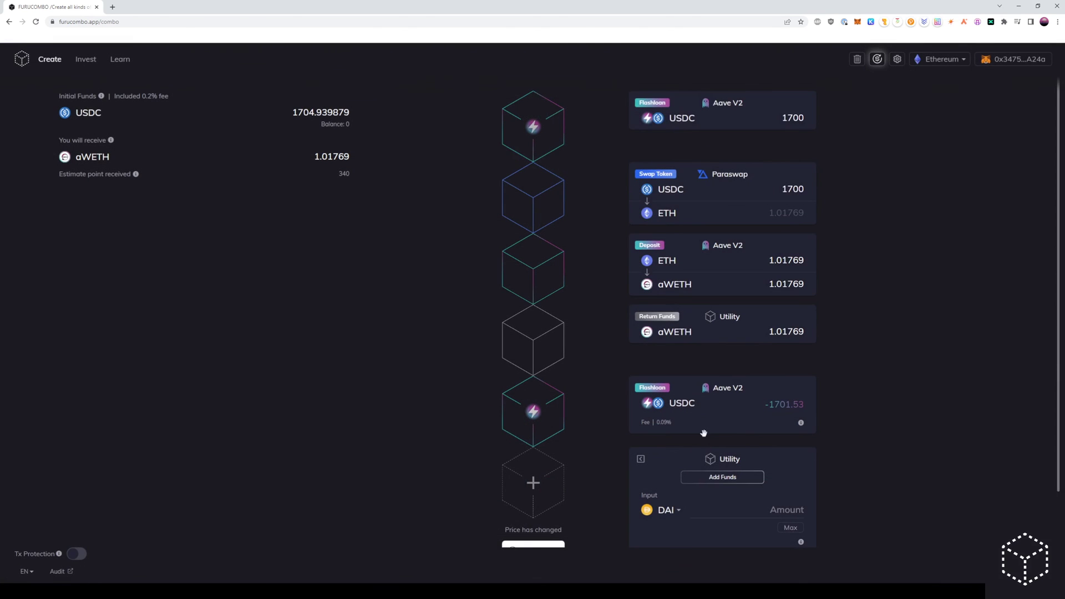
pyautogui.click(669, 475)
pyautogui.write('a')
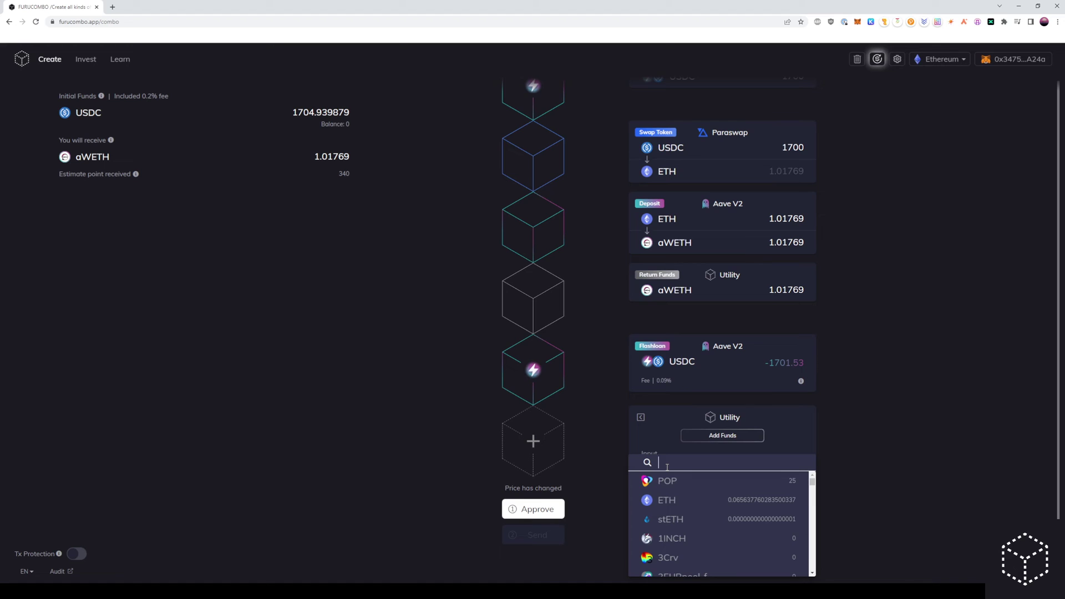
pyautogui.write('usdc')
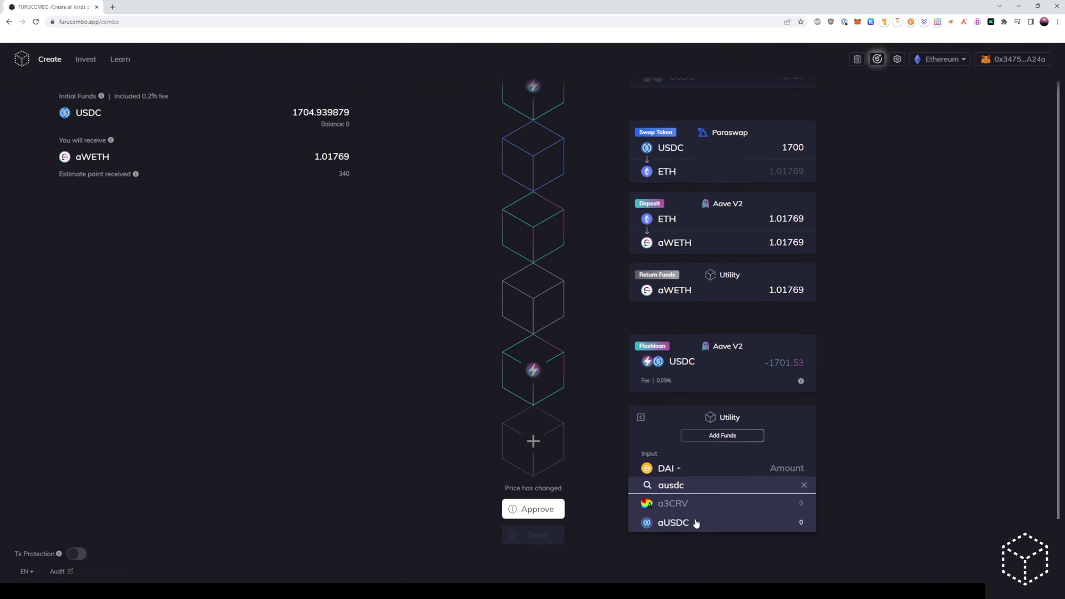
pyautogui.click(694, 521)
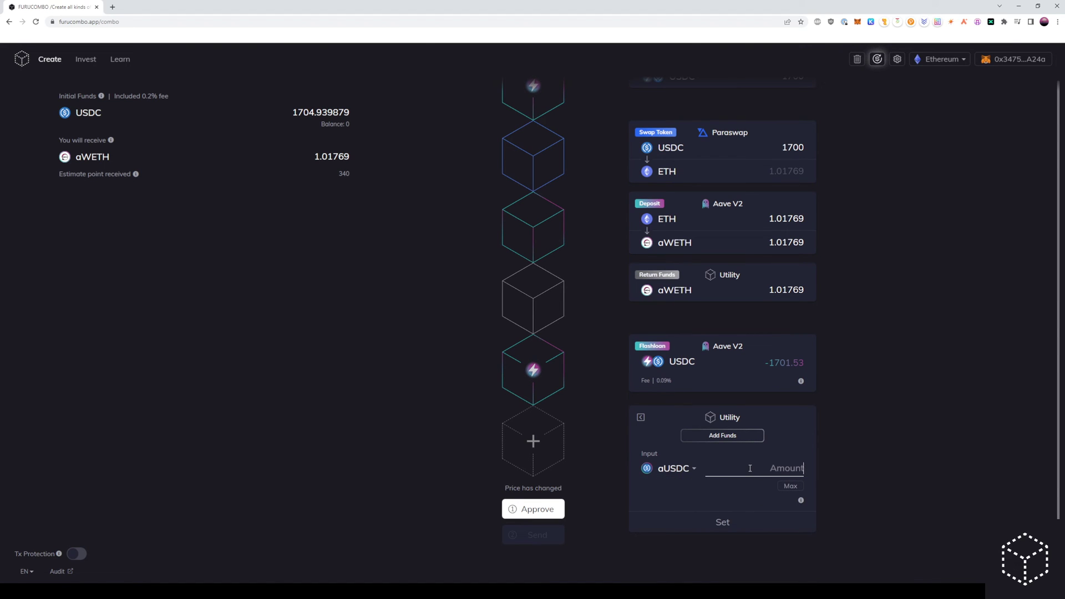
pyautogui.click(750, 468)
pyautogui.write('1703')
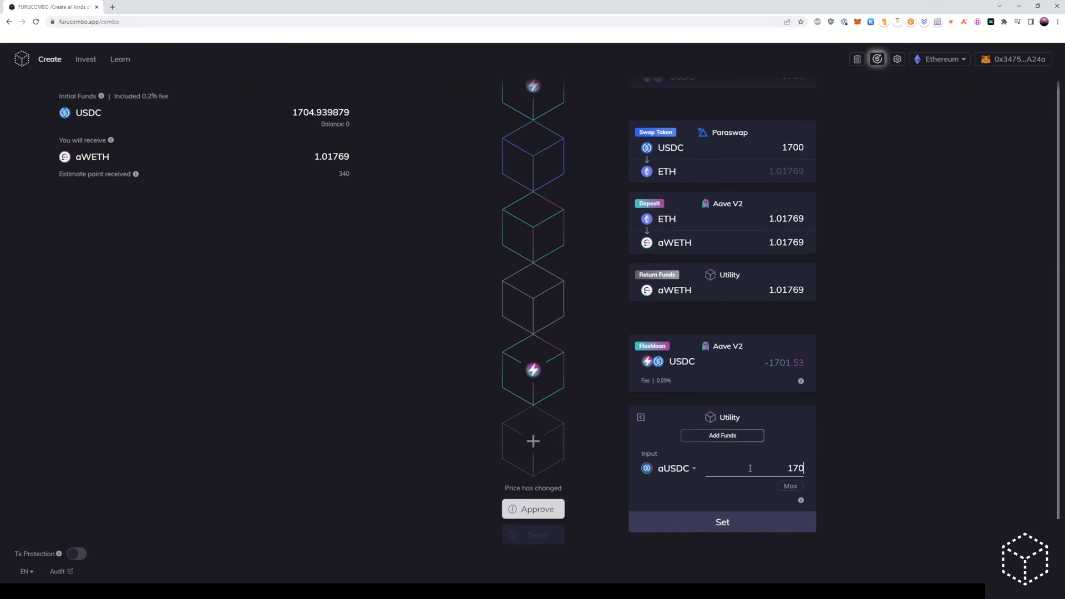
pyautogui.click(724, 520)
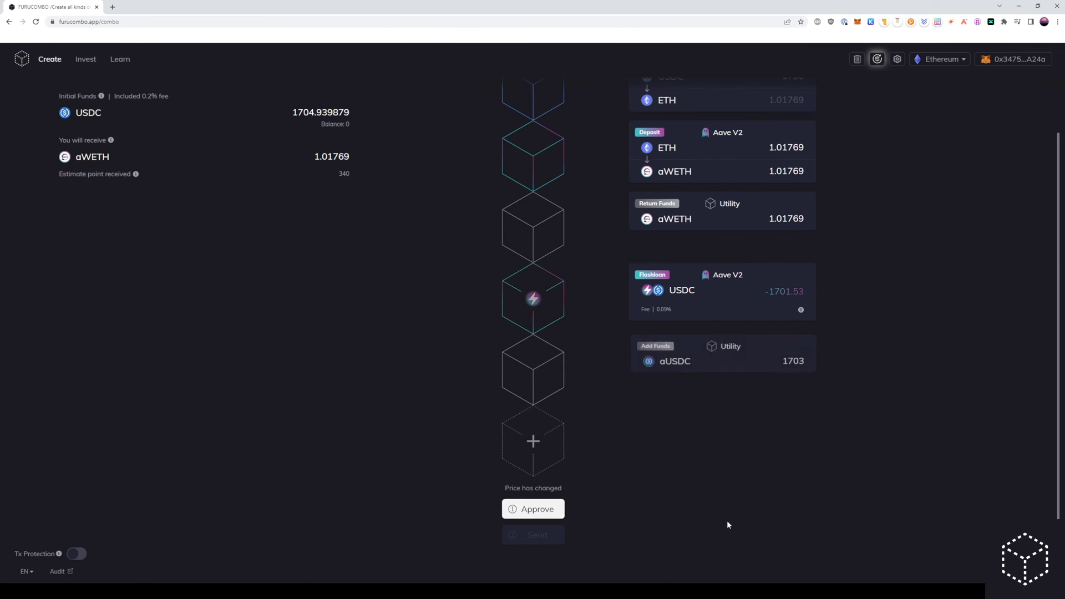
pyautogui.moveTo(544, 367); pyautogui.dragTo(532, 291)
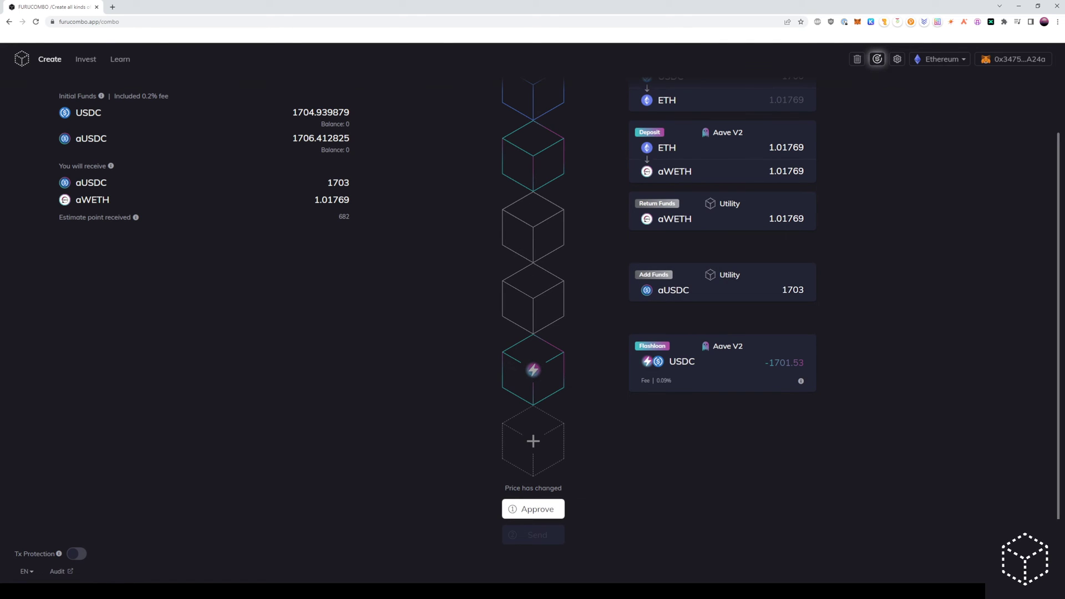
pyautogui.scroll(1, 694, 322)
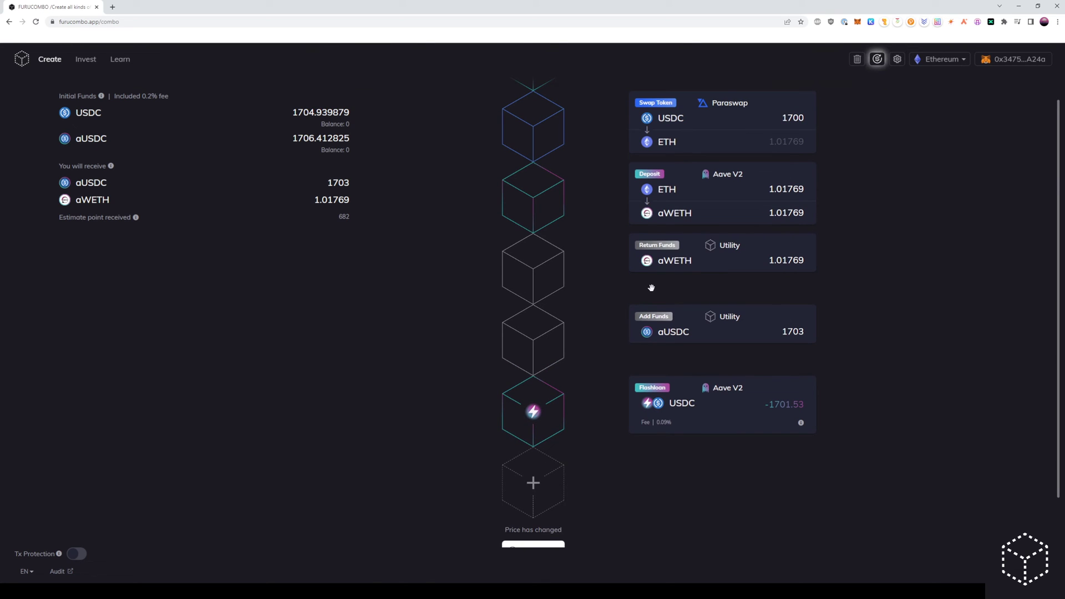
# Step: Add an Aave V2 Withdraw of 1703 aUSDC into USDC above the flashloan repayment
pyautogui.click(547, 491)
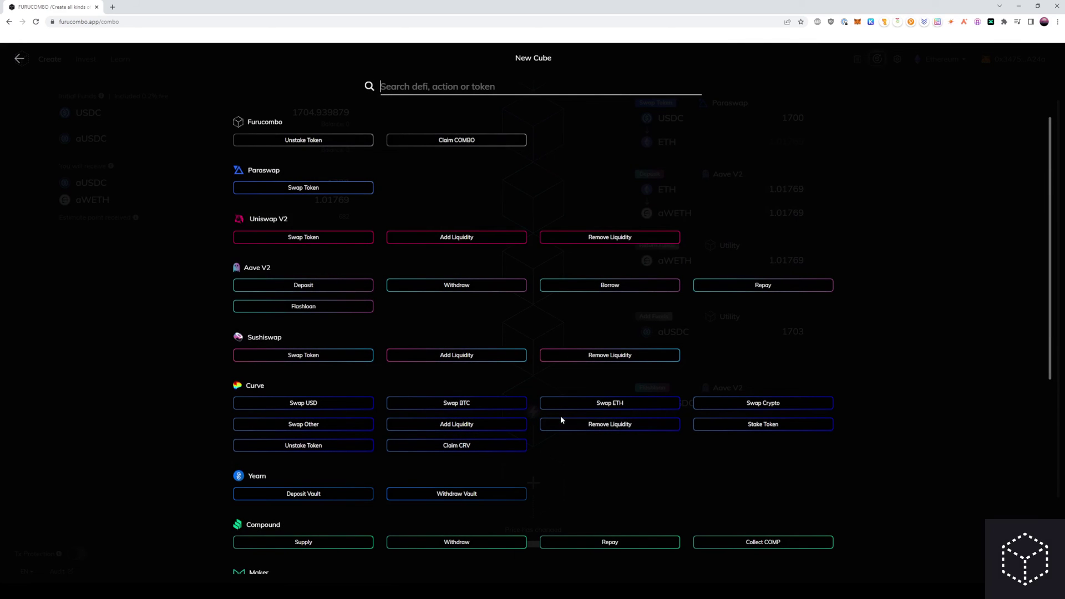
pyautogui.click(447, 286)
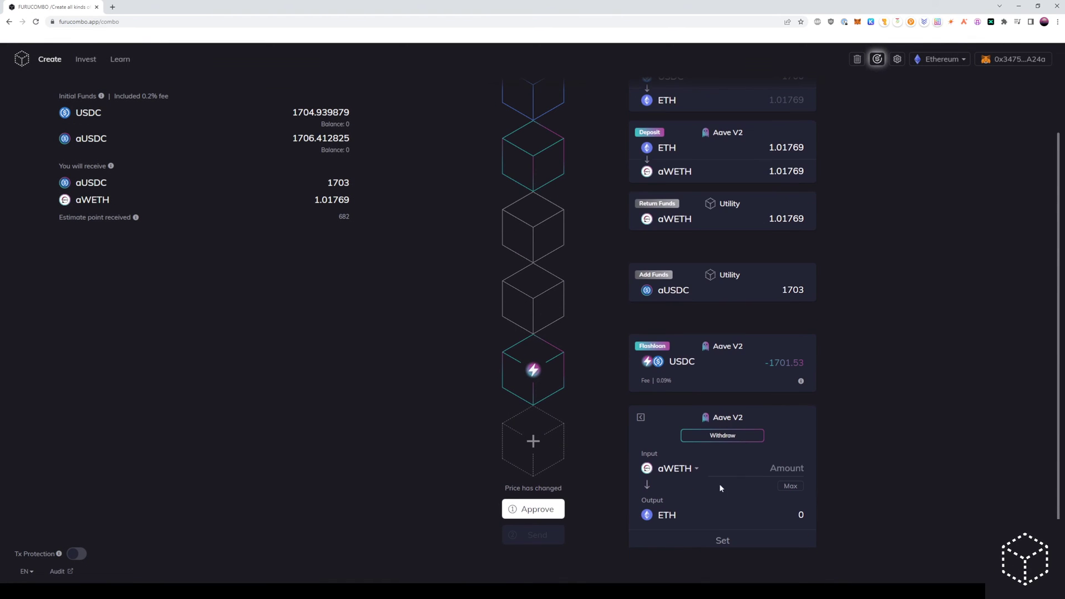
pyautogui.click(691, 469)
pyautogui.write('ausdc')
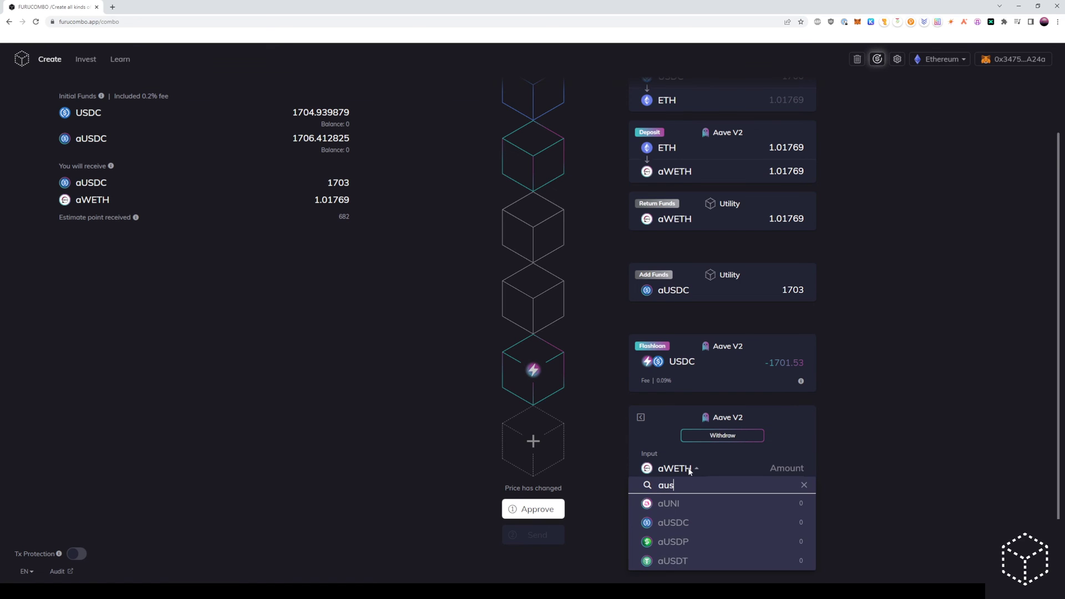
pyautogui.click(694, 505)
pyautogui.click(768, 470)
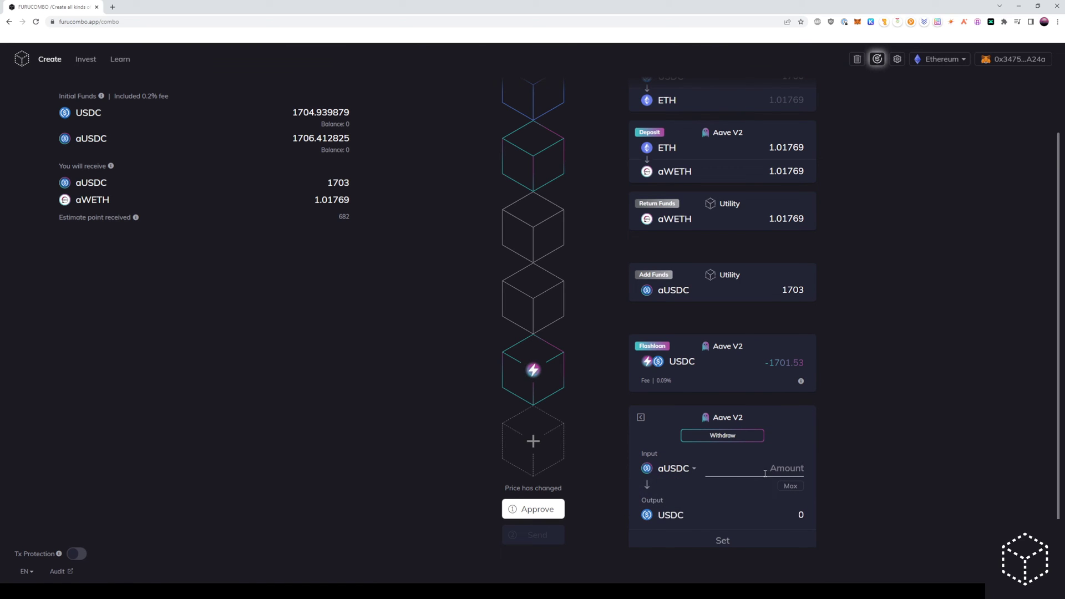
pyautogui.write('1703')
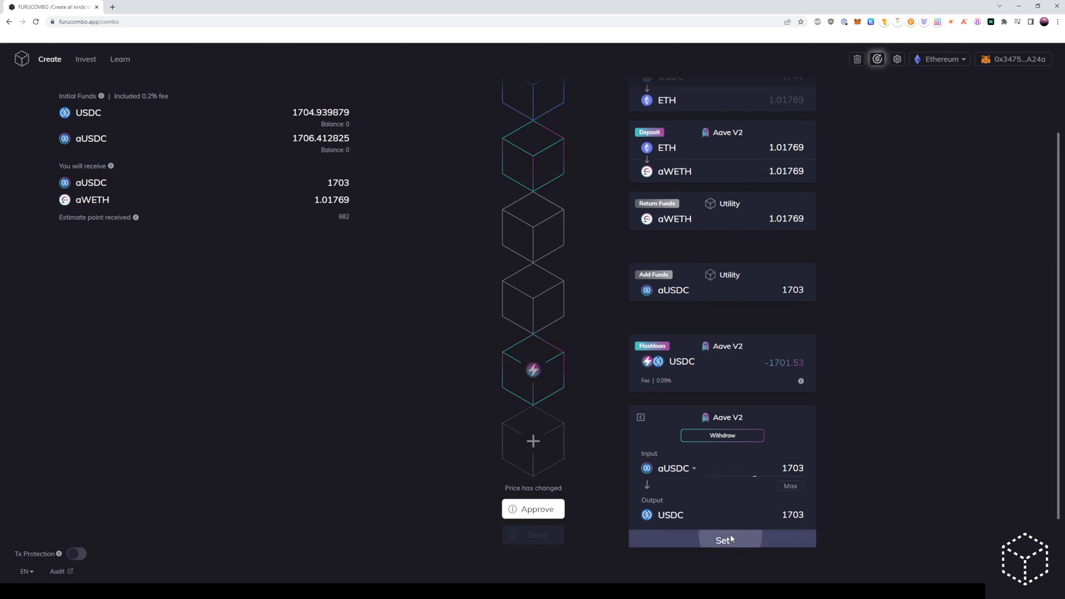
pyautogui.click(727, 534)
pyautogui.moveTo(542, 362); pyautogui.dragTo(532, 281)
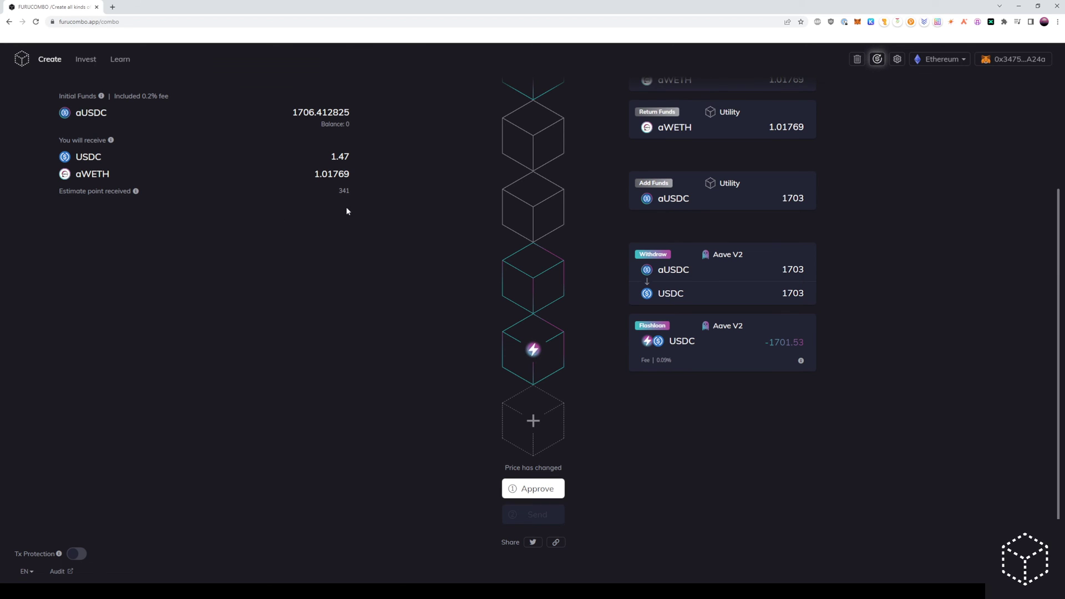
pyautogui.moveTo(351, 157); pyautogui.dragTo(318, 155)
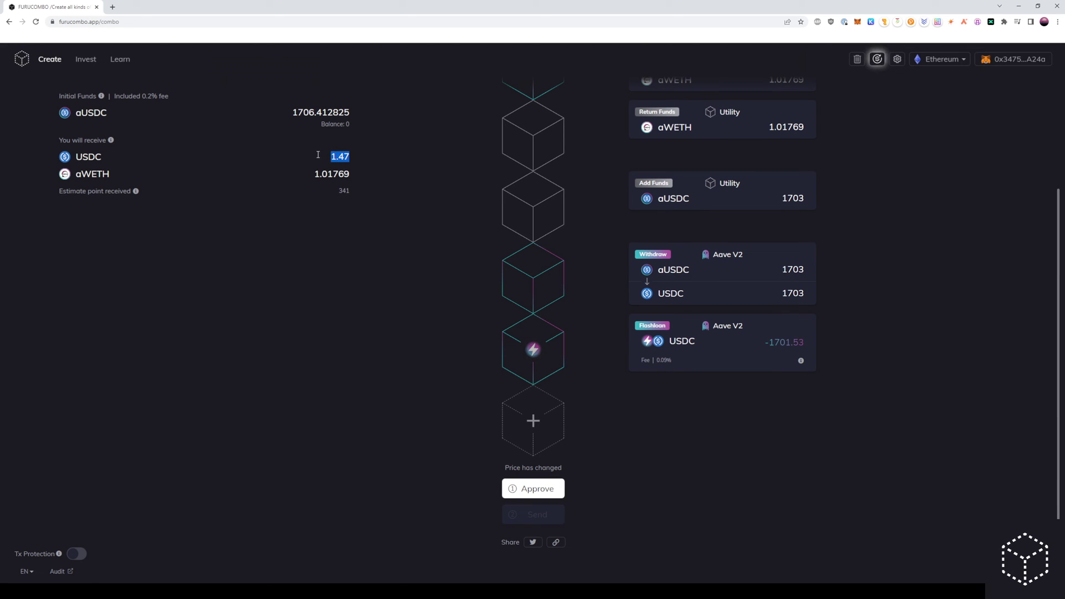
pyautogui.click(350, 158)
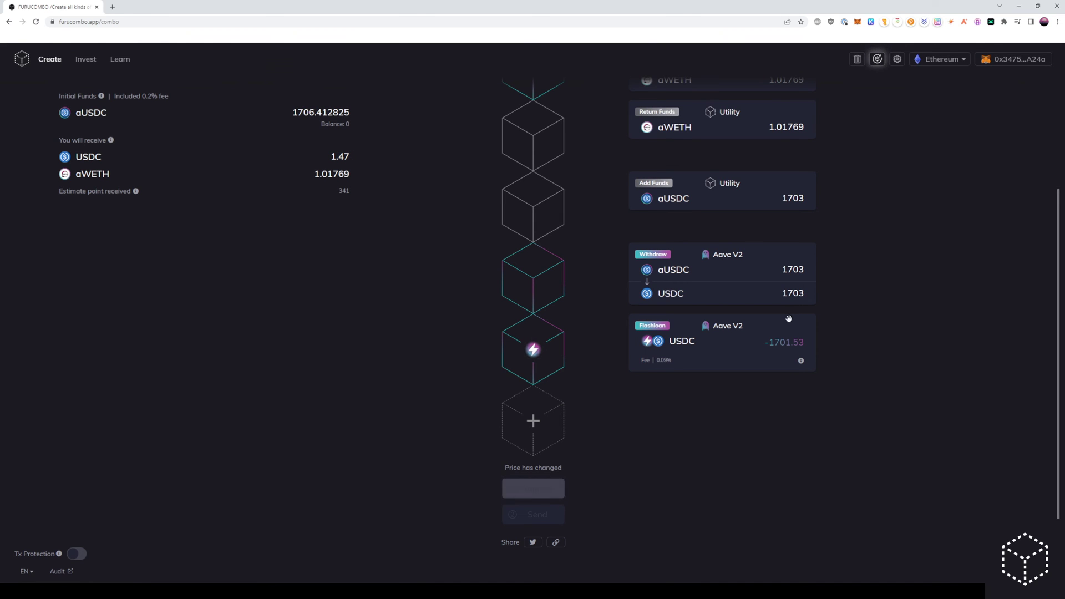
pyautogui.scroll(2, 788, 328)
pyautogui.scroll(1, 788, 328)
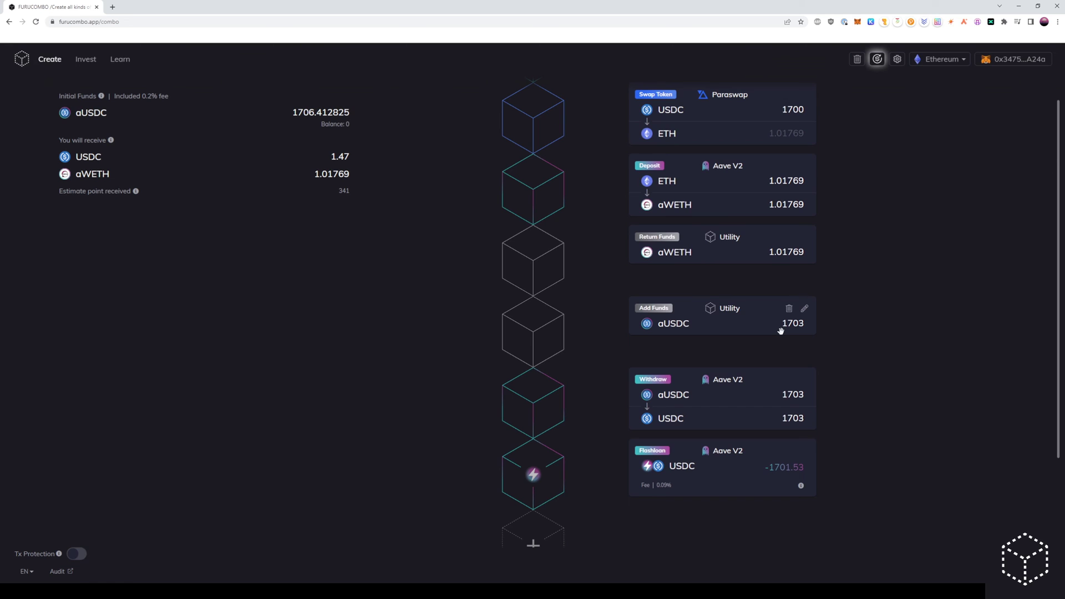
pyautogui.scroll(1, 777, 332)
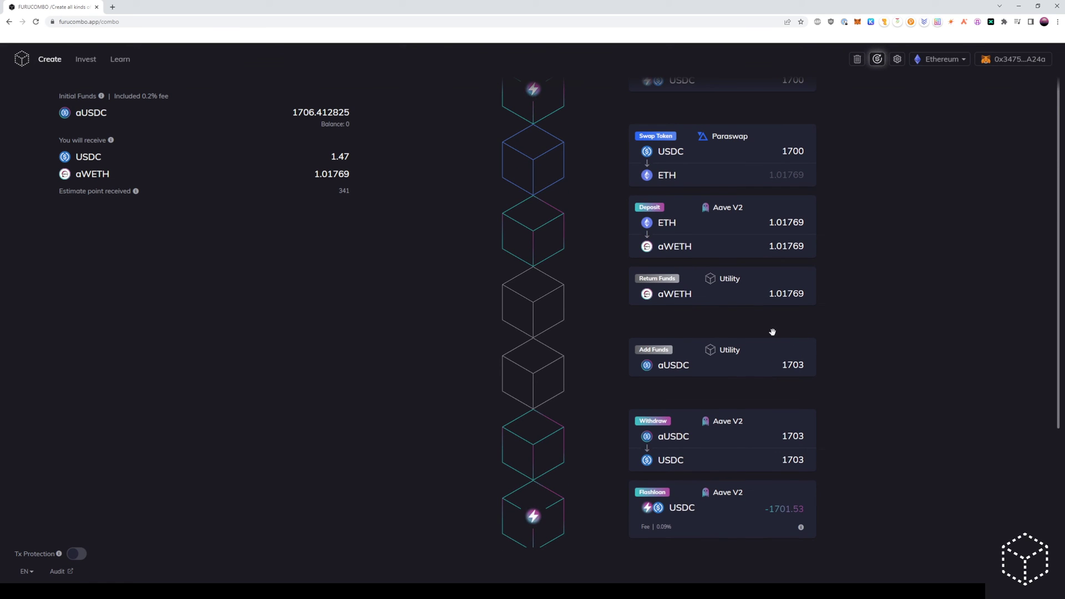
pyautogui.moveTo(769, 339)
pyautogui.scroll(1, 769, 338)
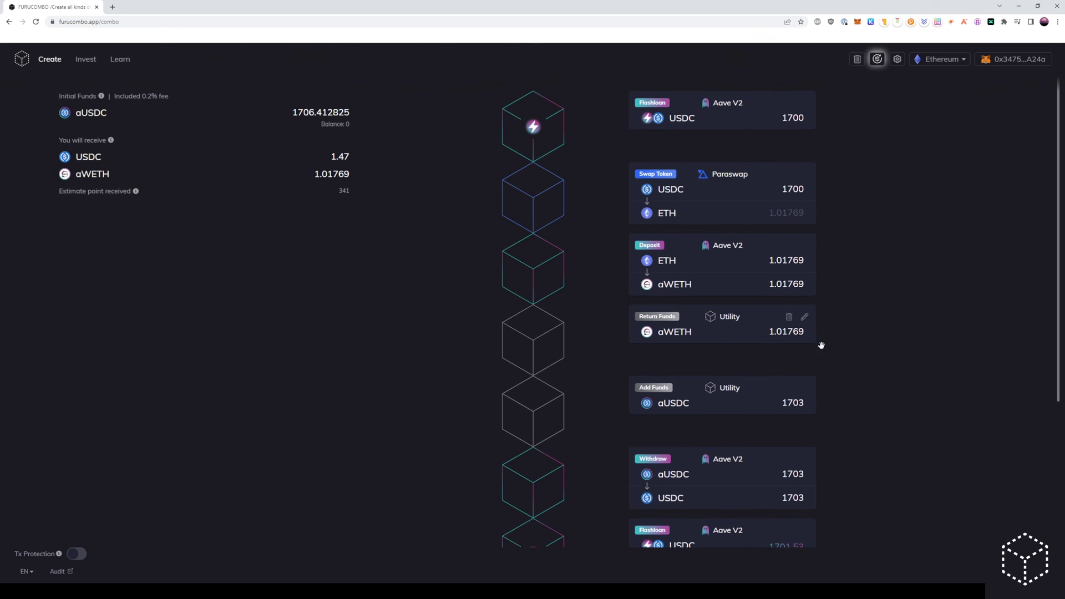
pyautogui.scroll(-1, 817, 344)
pyautogui.scroll(1, 816, 345)
pyautogui.moveTo(775, 107)
pyautogui.scroll(-1, 680, 288)
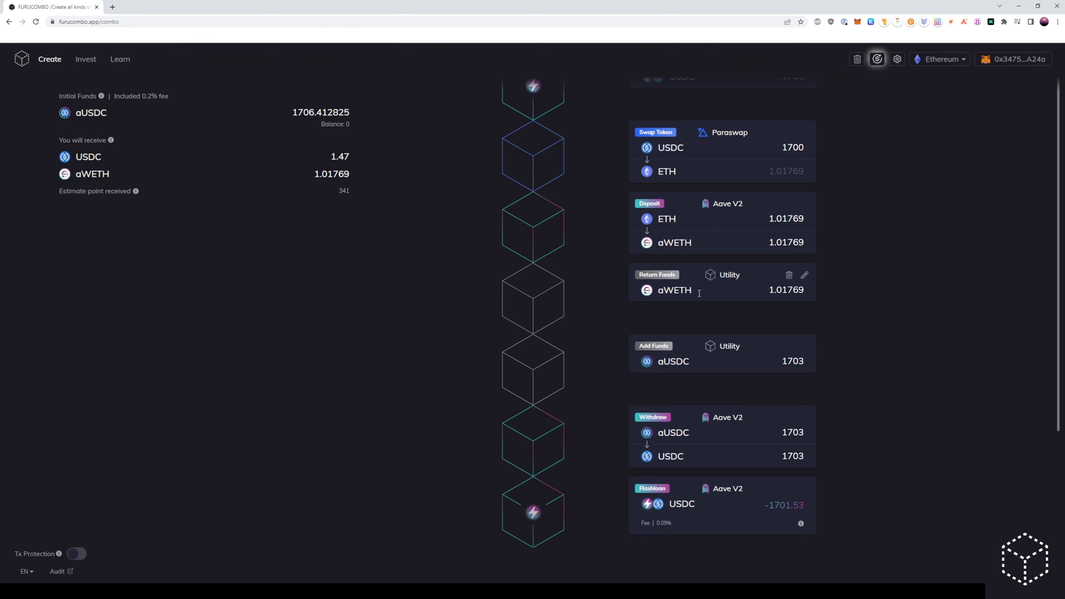
pyautogui.scroll(-1, 699, 293)
pyautogui.scroll(-1, 700, 292)
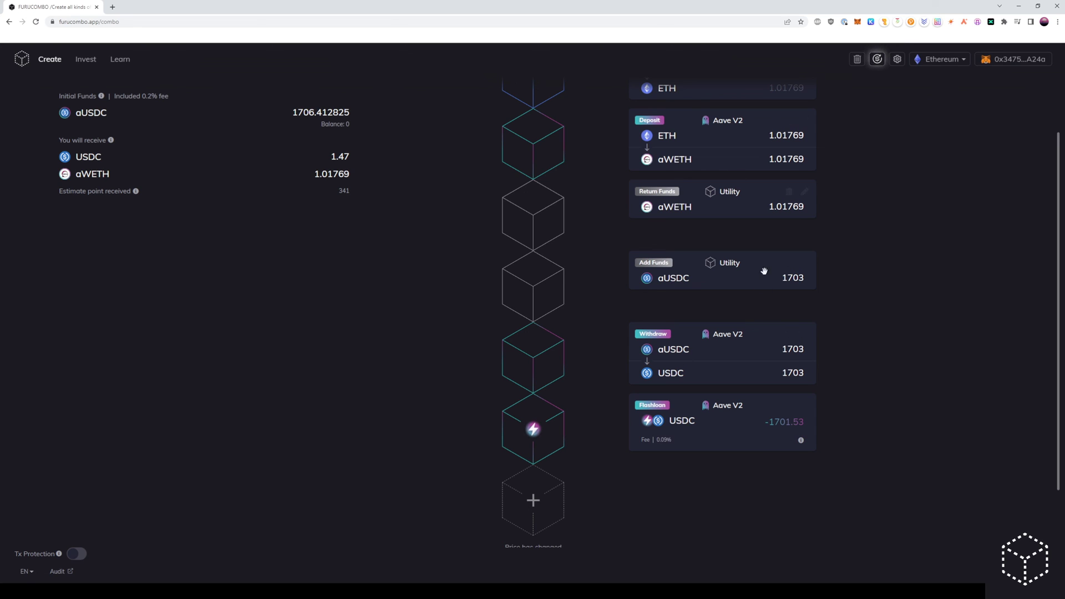
pyautogui.moveTo(660, 354)
pyautogui.scroll(-2, 777, 435)
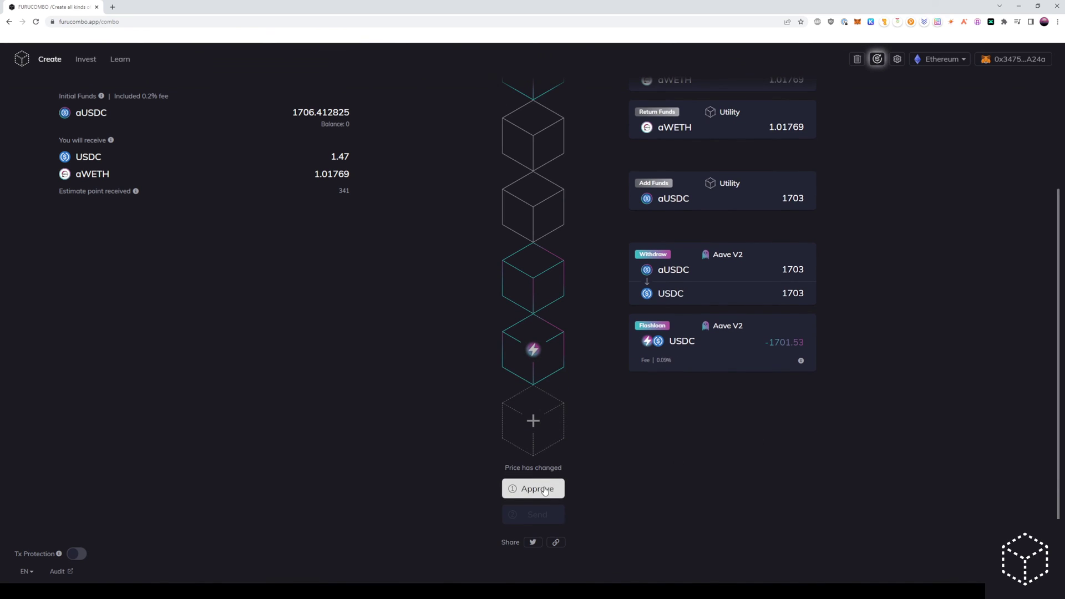